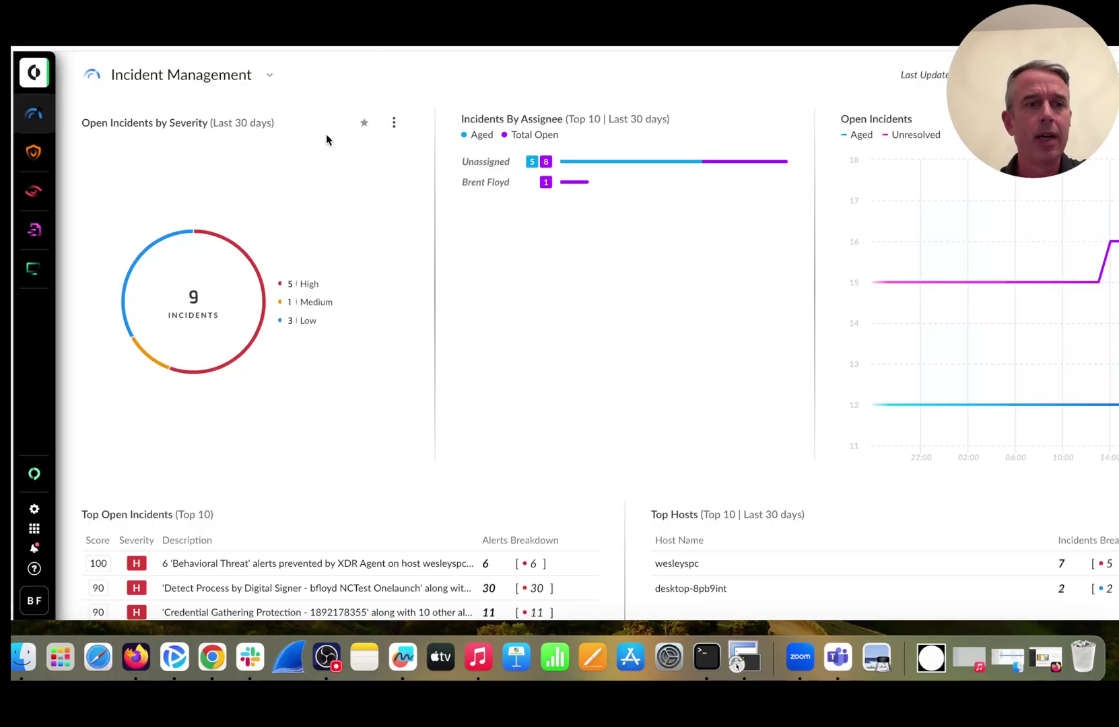
- Start a process execution query in the Query Builder and add a Host condition
mouse_move(32, 267)
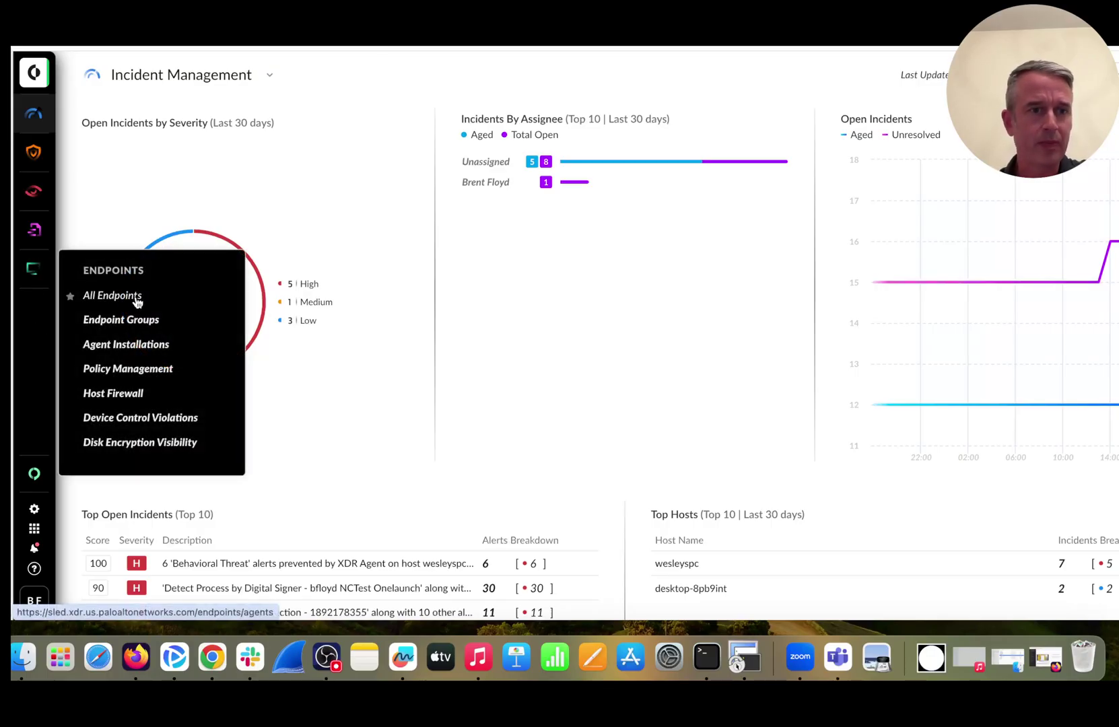
mouse_move(31, 161)
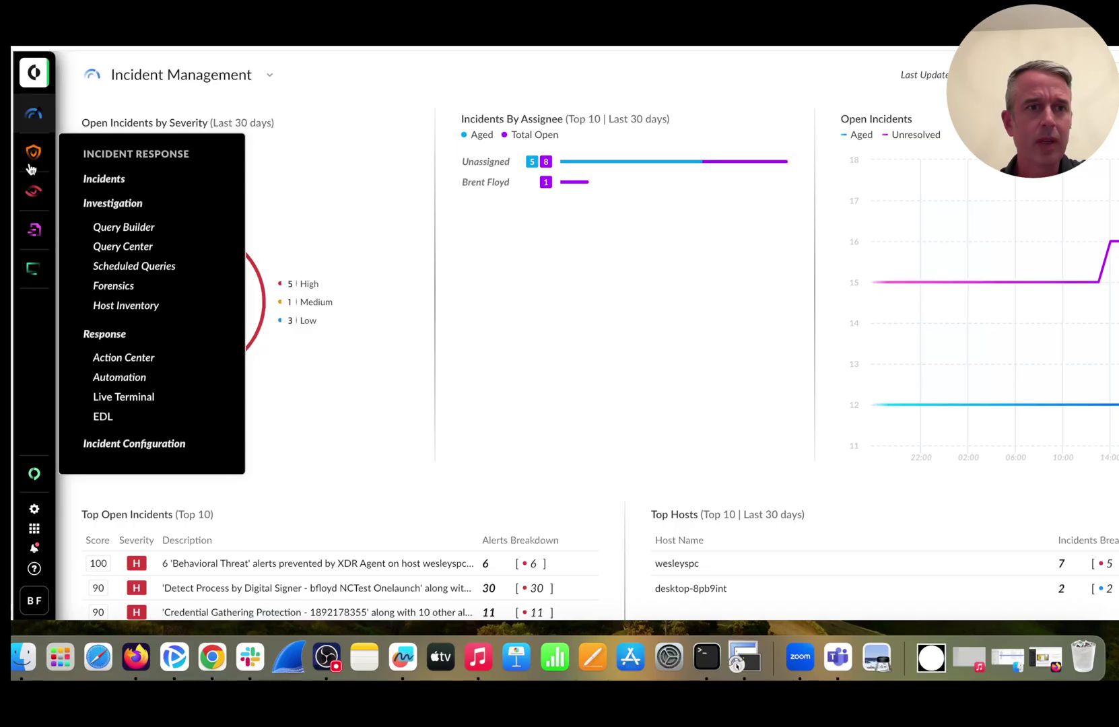
left_click(115, 229)
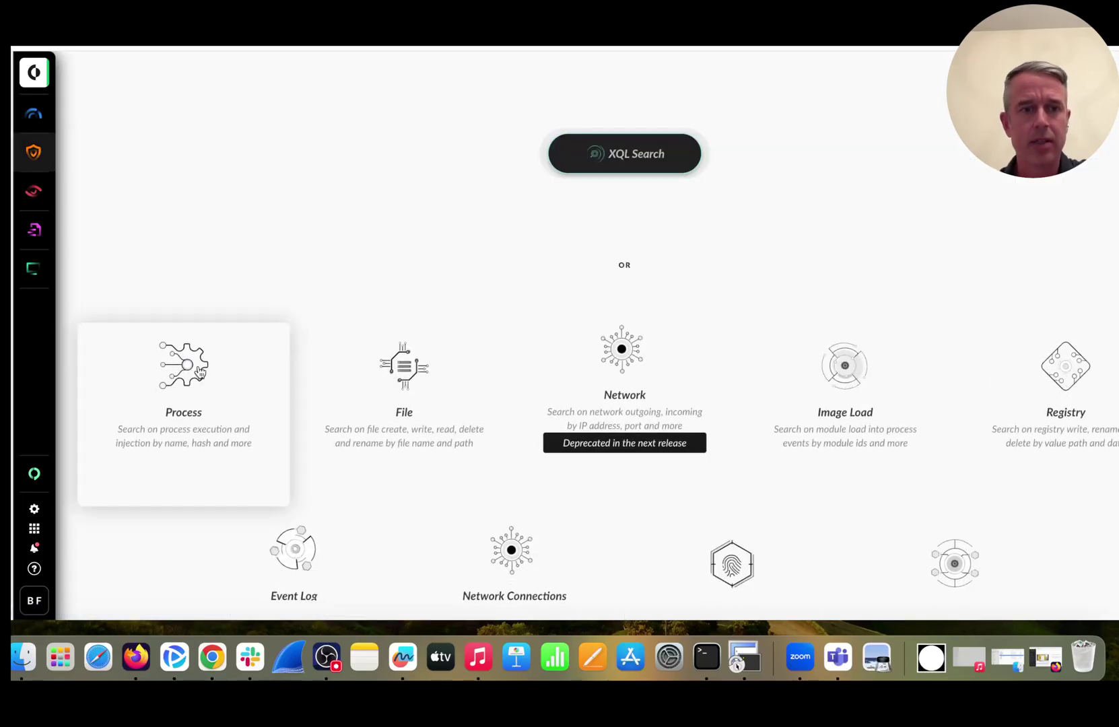
left_click(200, 372)
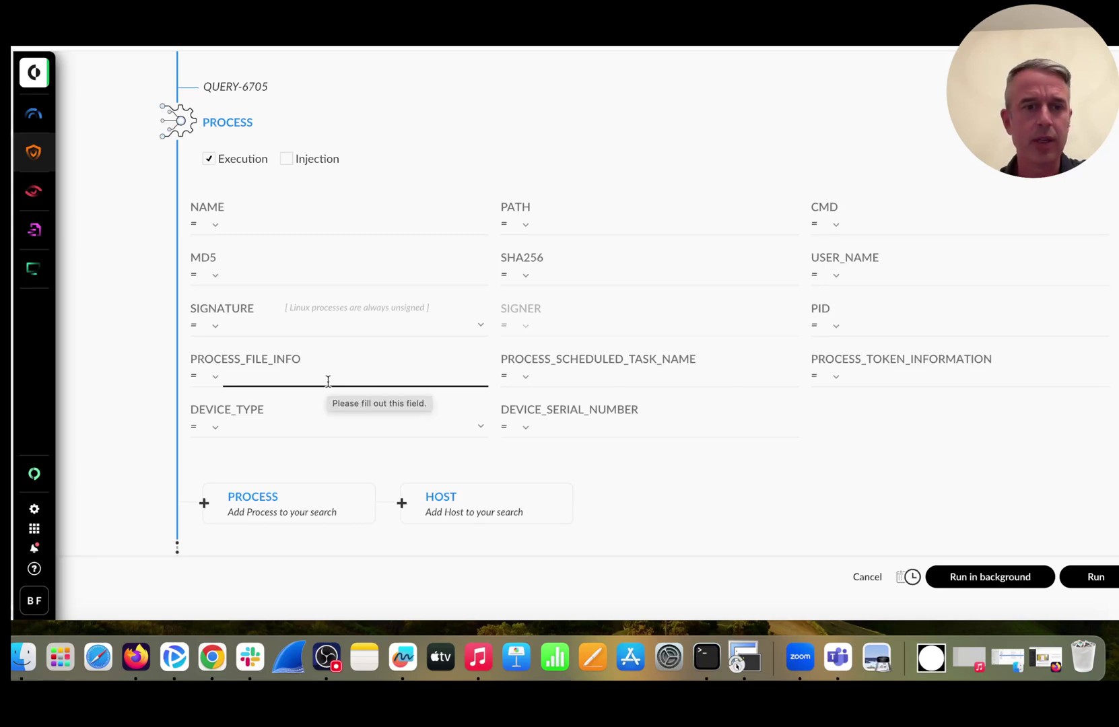
left_click(453, 499)
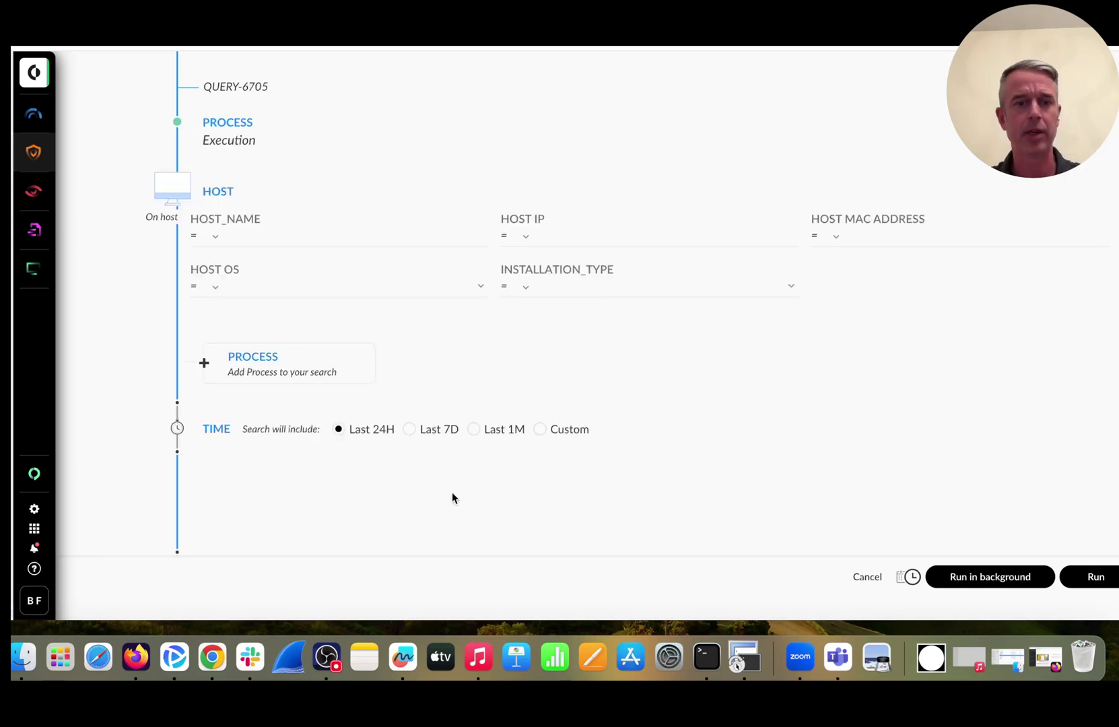
- Set a custom time range of Nov 11th 2024, 12:00:00 to 23:59:59
left_click(538, 431)
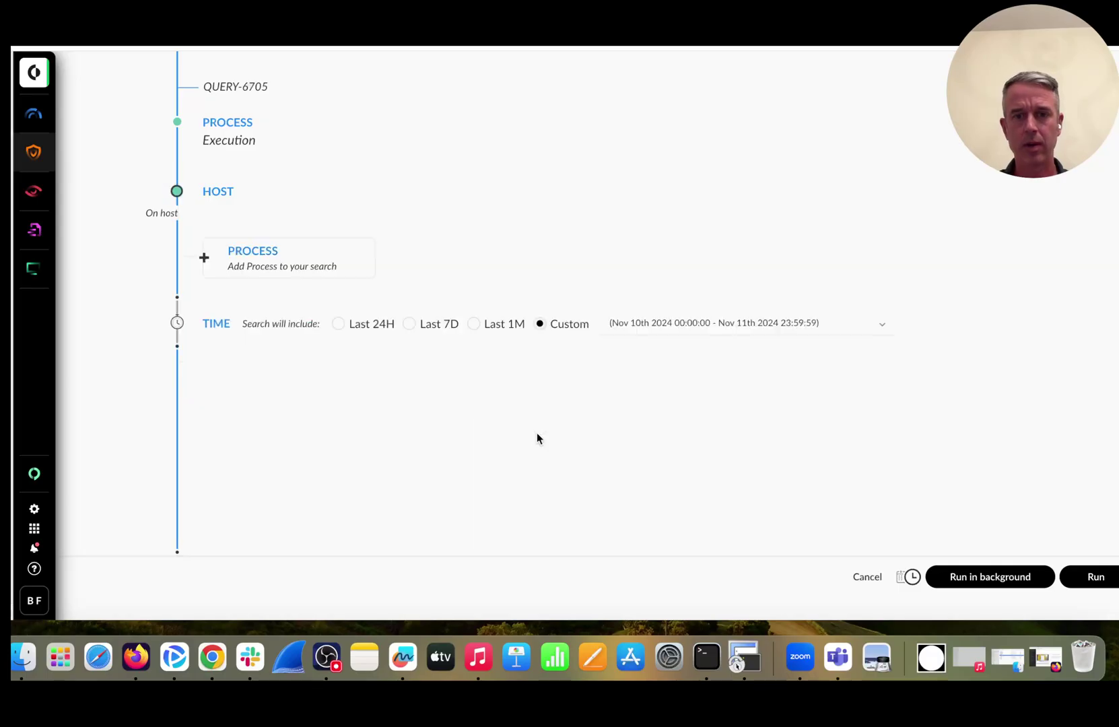
left_click(657, 461)
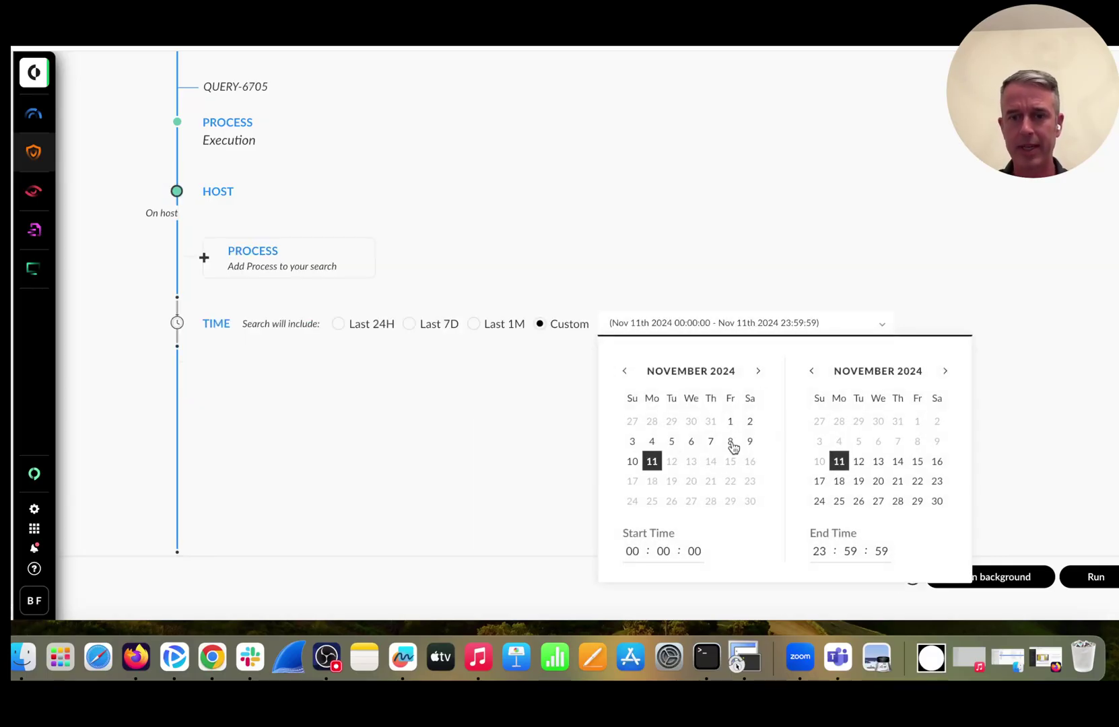
left_click(633, 551)
type("812")
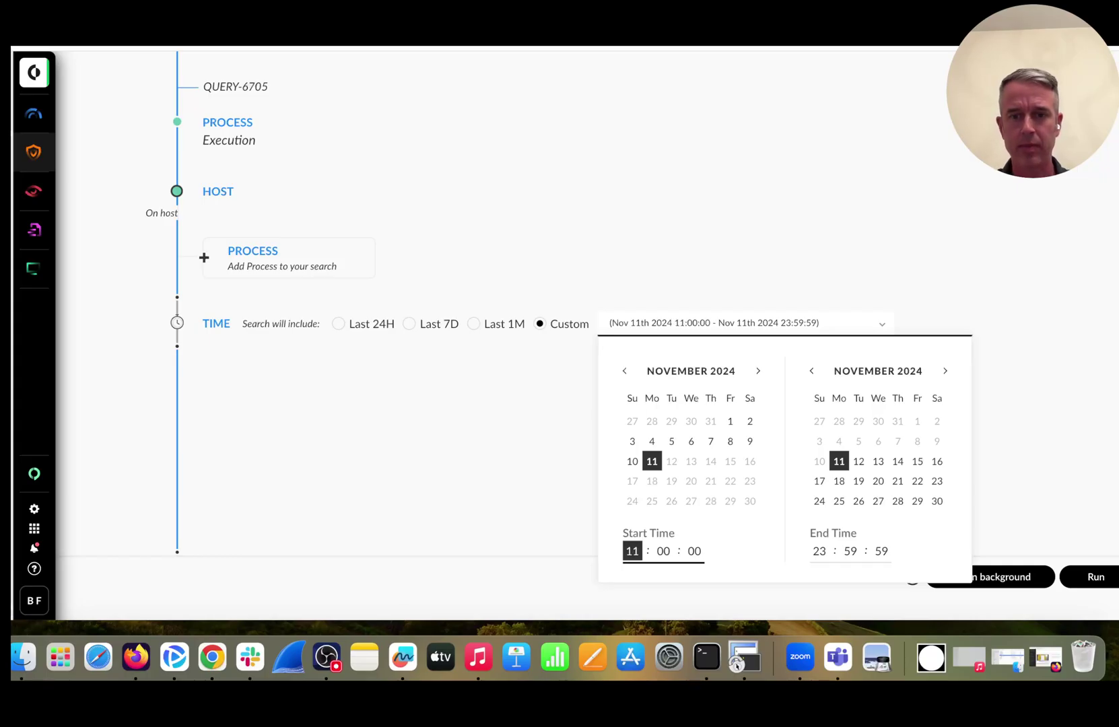
left_click(447, 495)
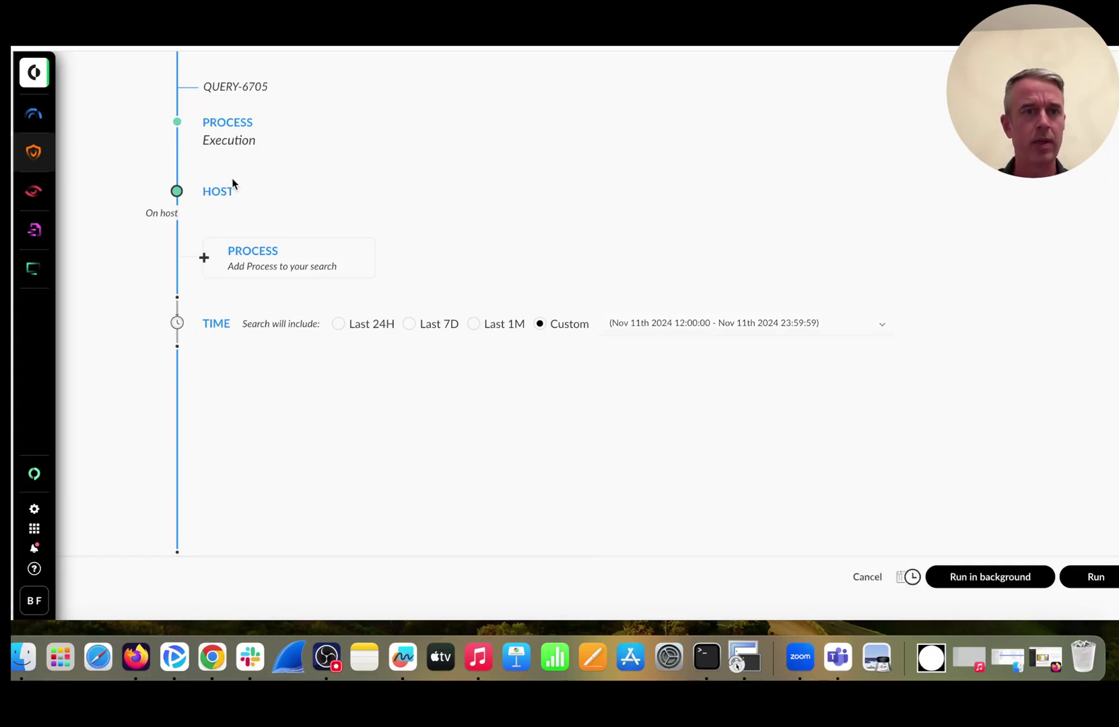
- Set the host condition to HOST_NAME =~ Wesley and run the query
left_click(218, 194)
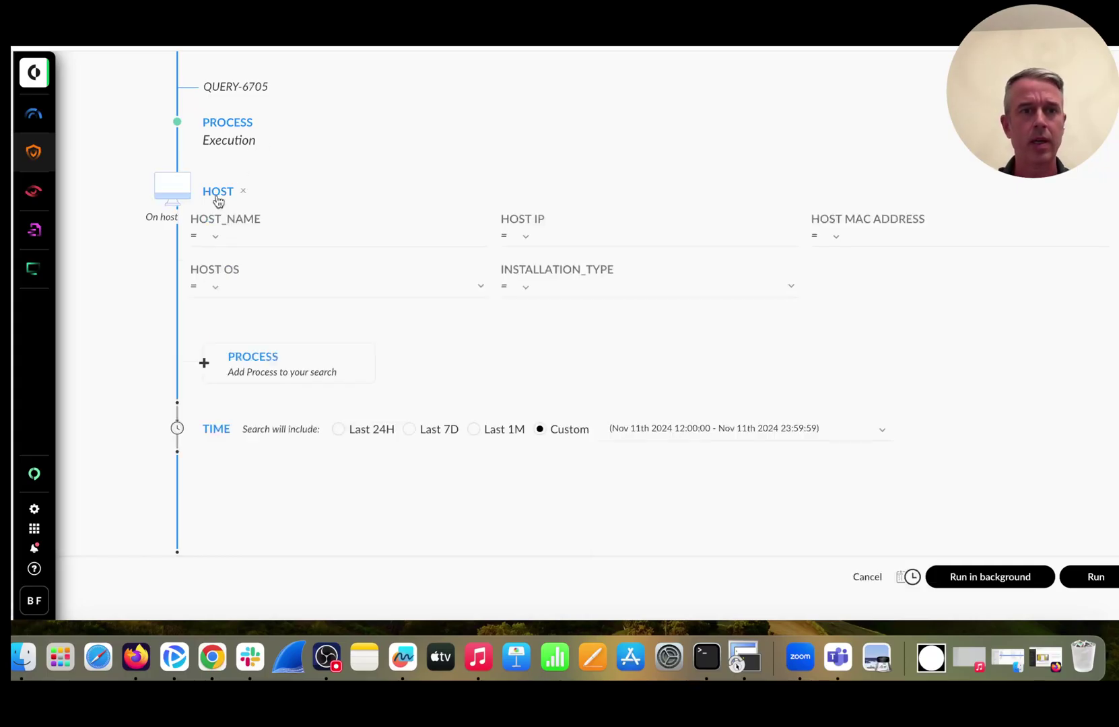
left_click(202, 237)
left_click(213, 305)
left_click(261, 238)
type("Wesley")
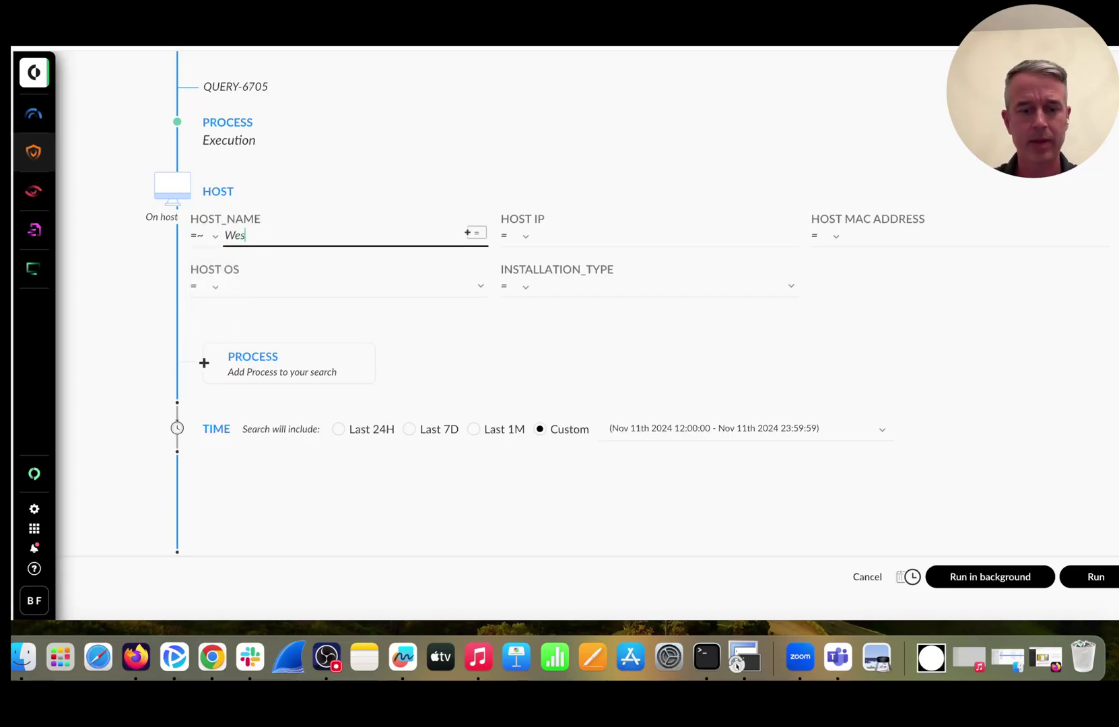
left_click(1097, 578)
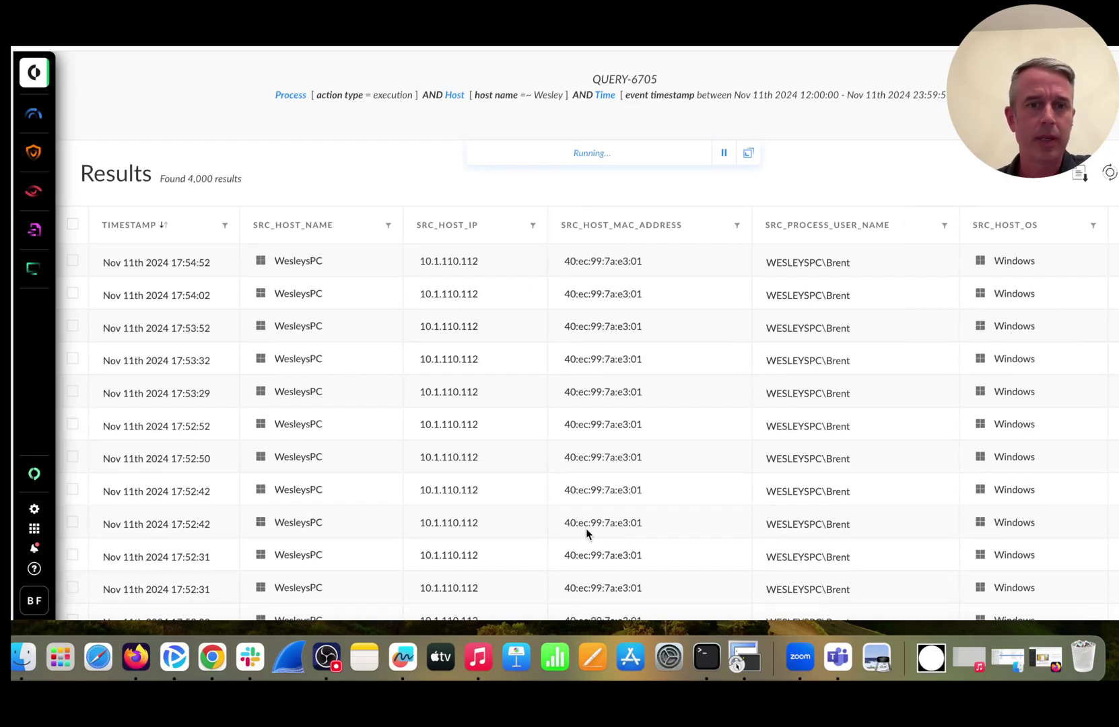
- Scroll through the 4,000 process results and bring up the actions menu for a wavebrowser.exe row
scroll(871, 462, "right", 5)
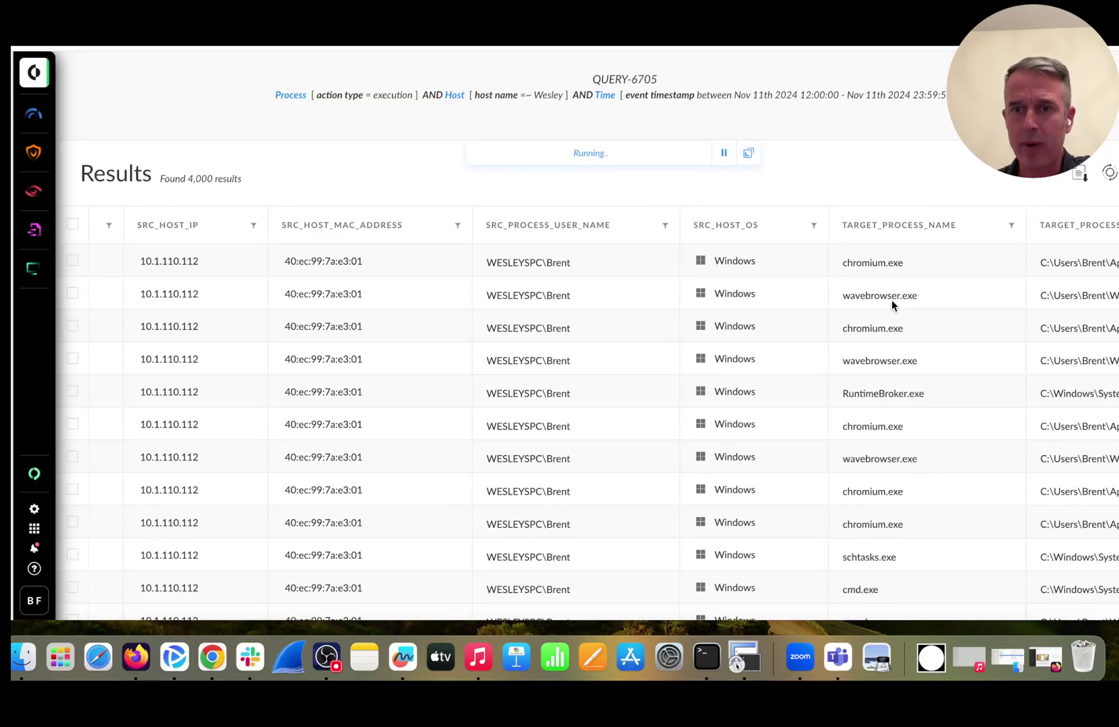
scroll(892, 299, "right", 3)
scroll(891, 299, "right", 10)
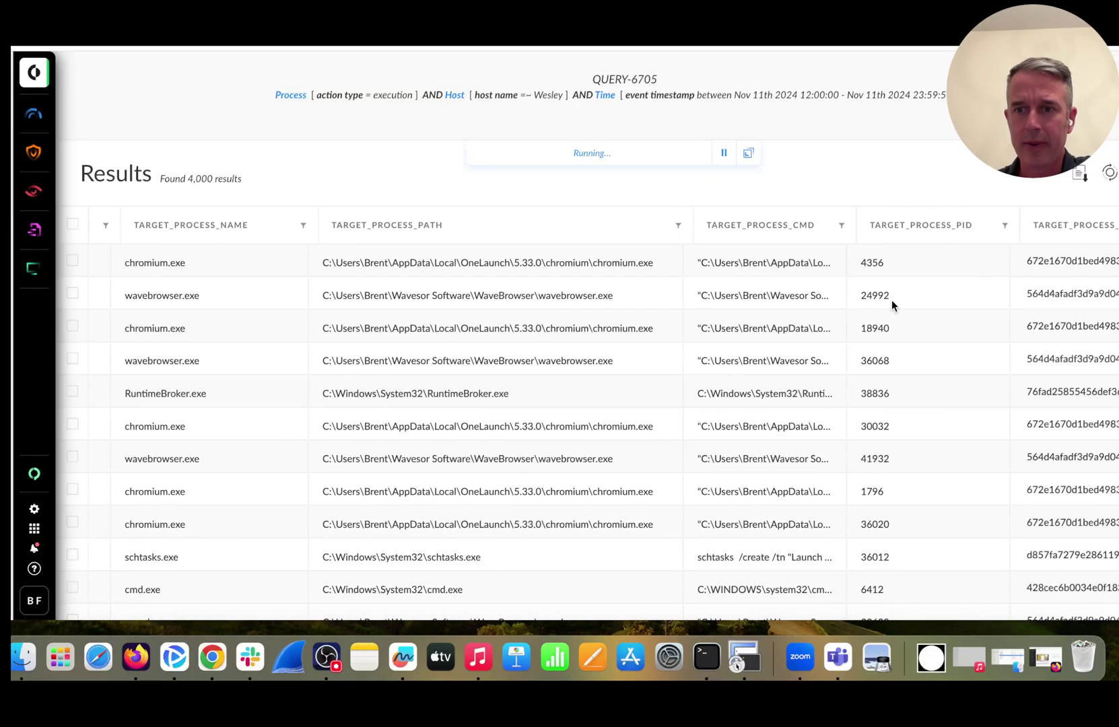
scroll(891, 301, "right", 6)
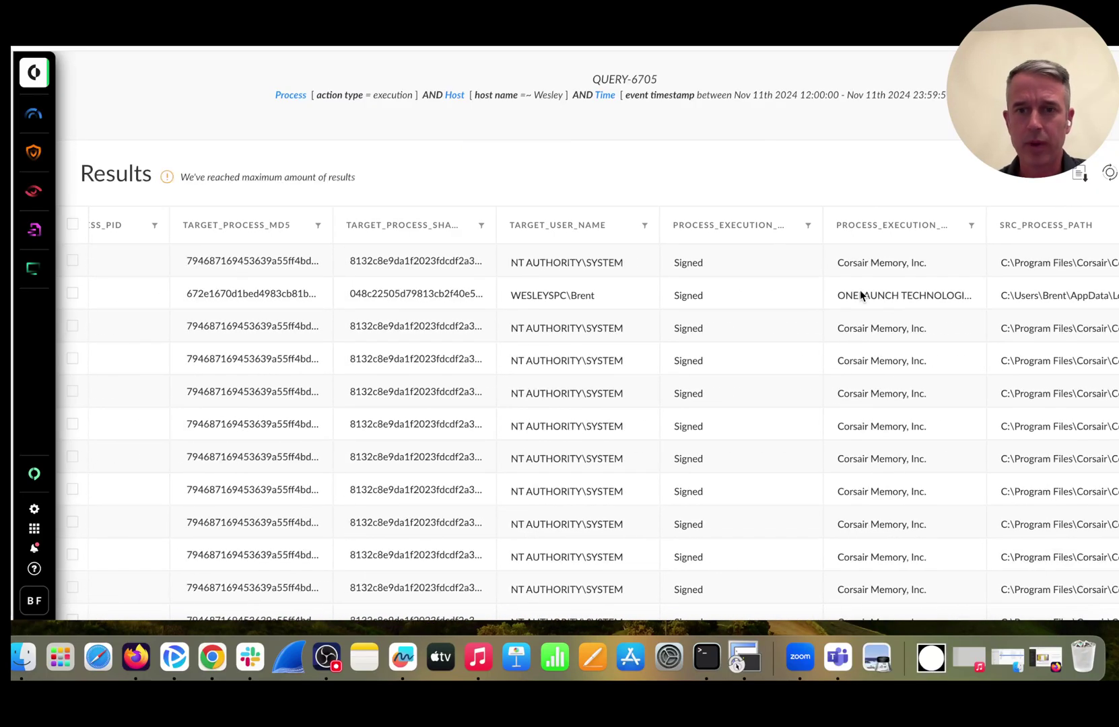
scroll(812, 347, "left", 10)
scroll(812, 350, "left", 10)
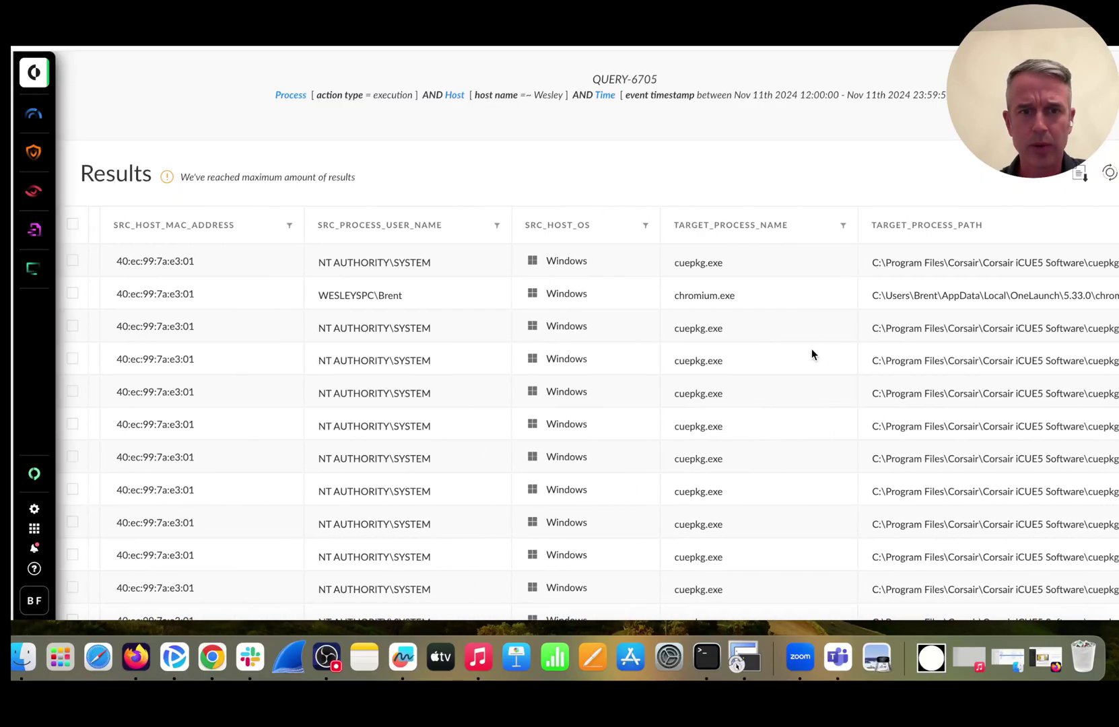
scroll(811, 350, "right", 10)
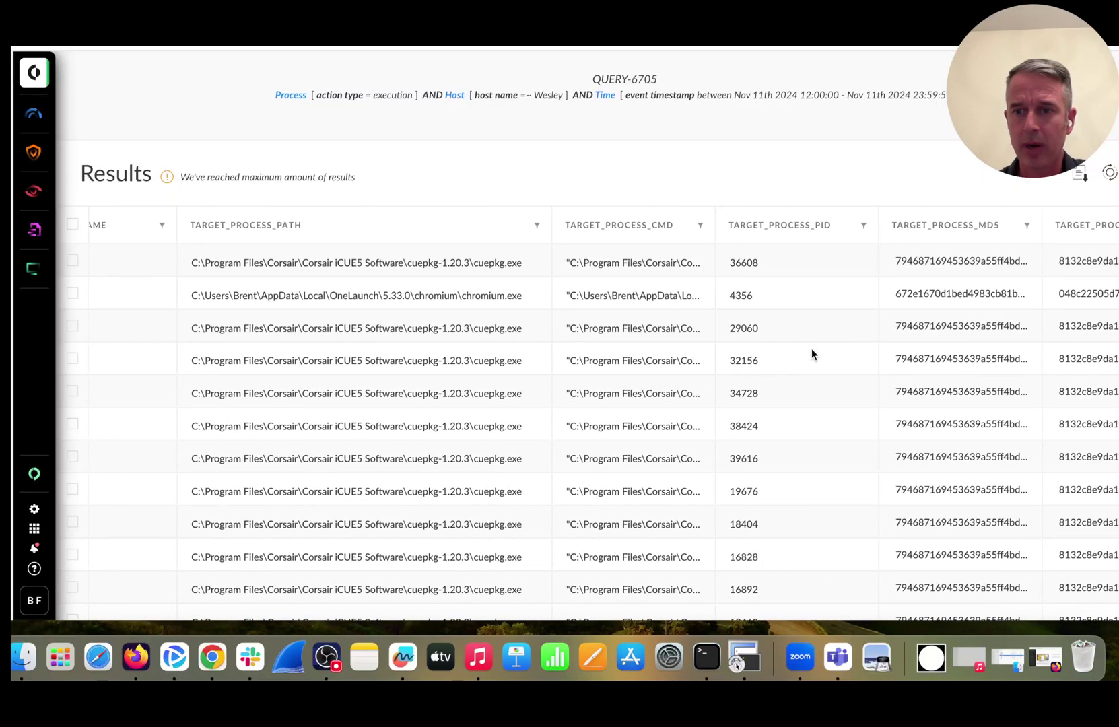
scroll(812, 349, "left", 10)
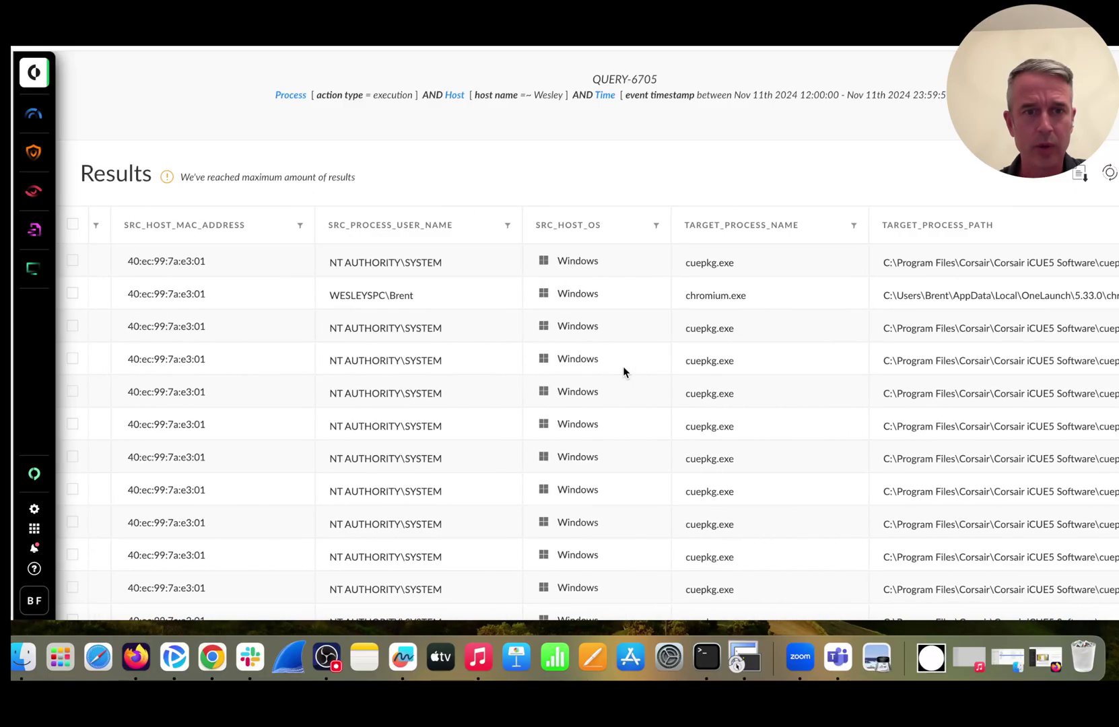
scroll(627, 366, "left", 5)
scroll(627, 367, "right", 10)
scroll(676, 364, "down", 3)
scroll(676, 365, "right", 2)
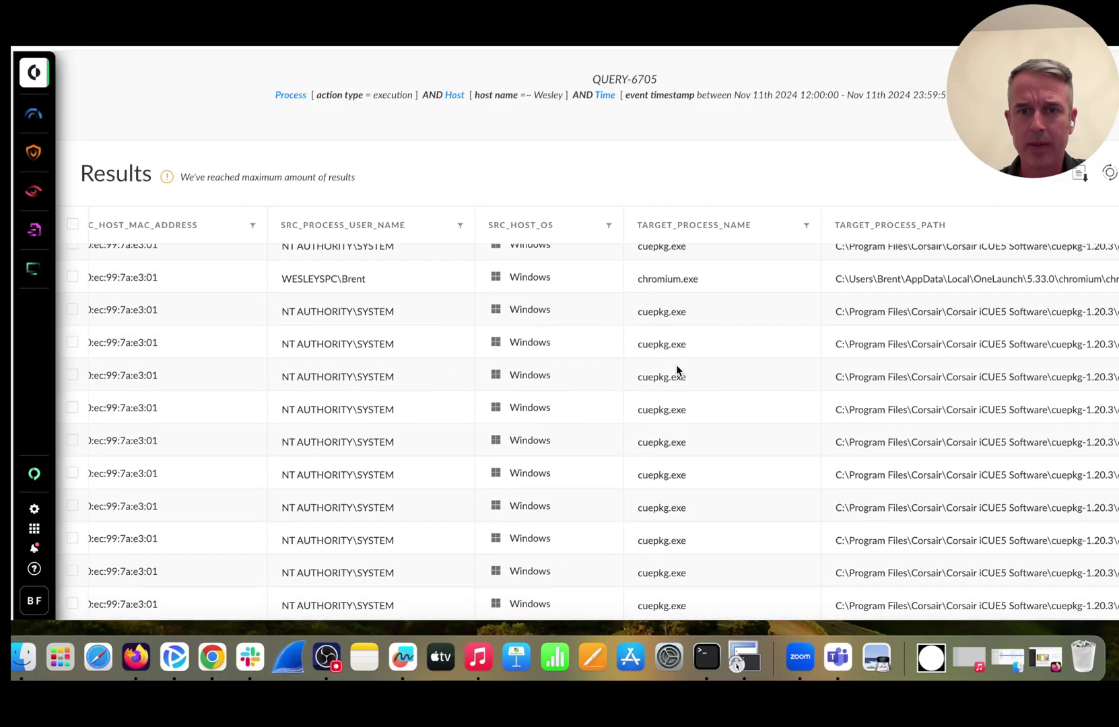
scroll(676, 365, "down", 10)
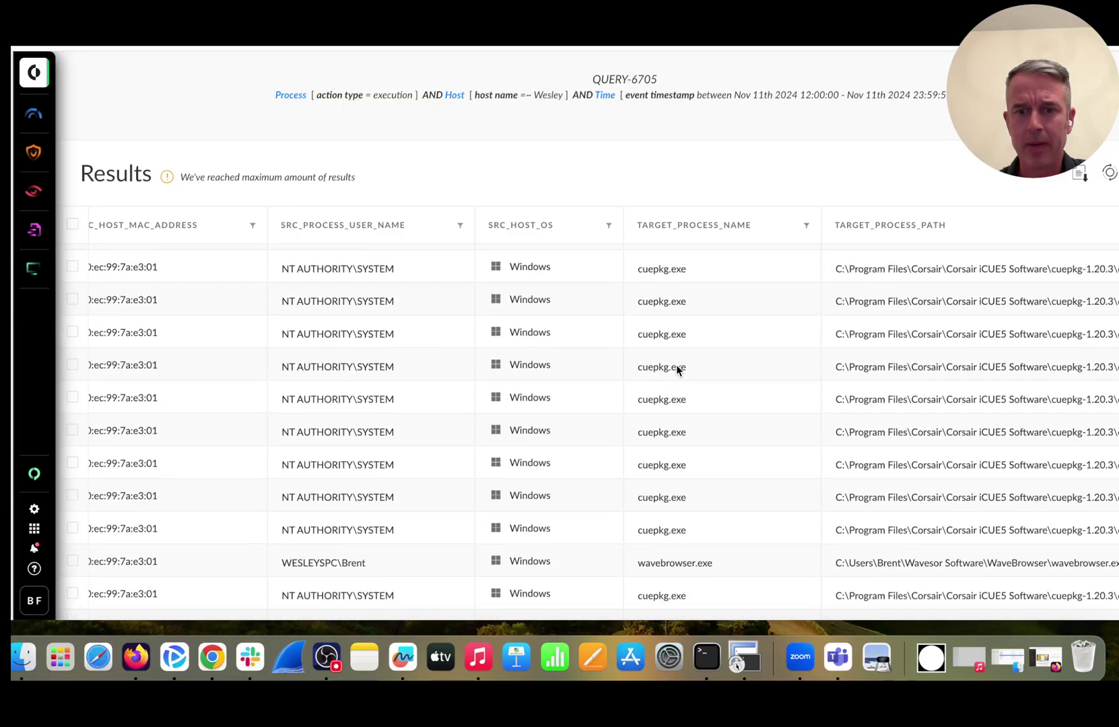
scroll(677, 367, "down", 10)
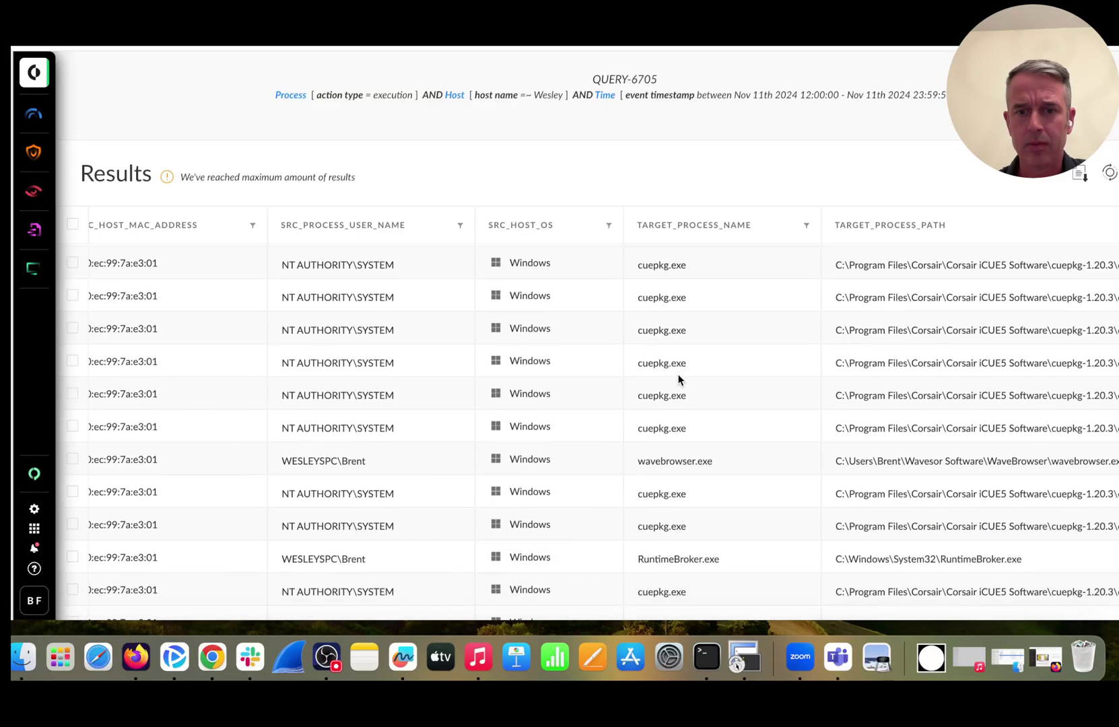
right_click(685, 440)
mouse_move(767, 458)
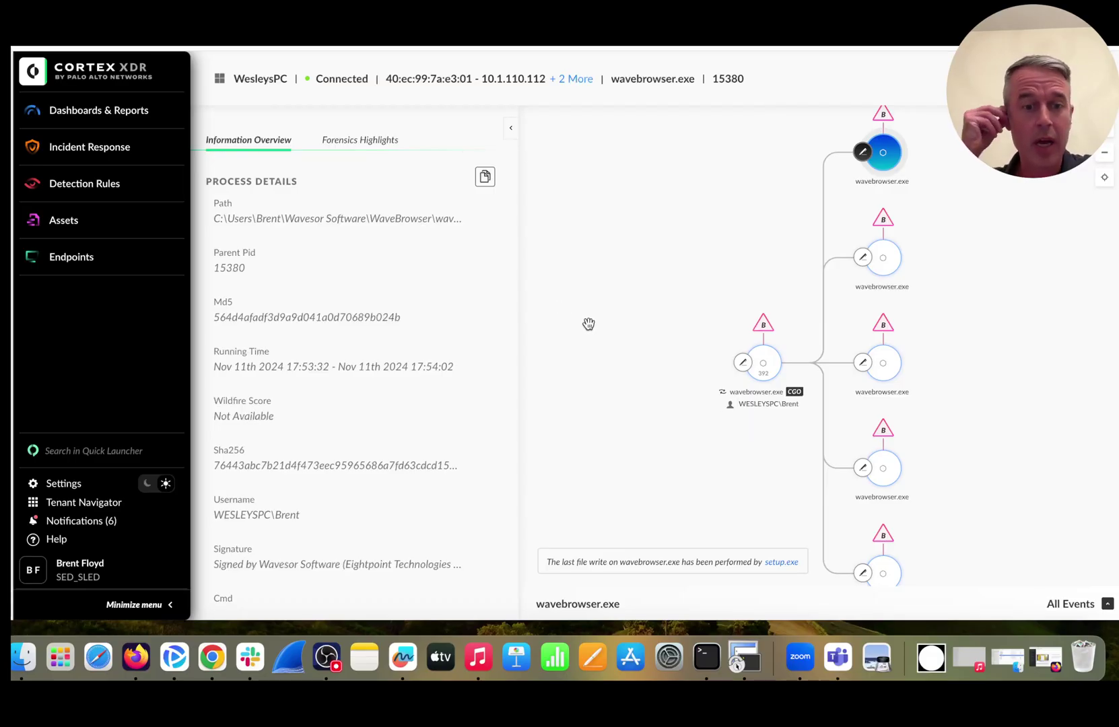
scroll(288, 412, "down", 2)
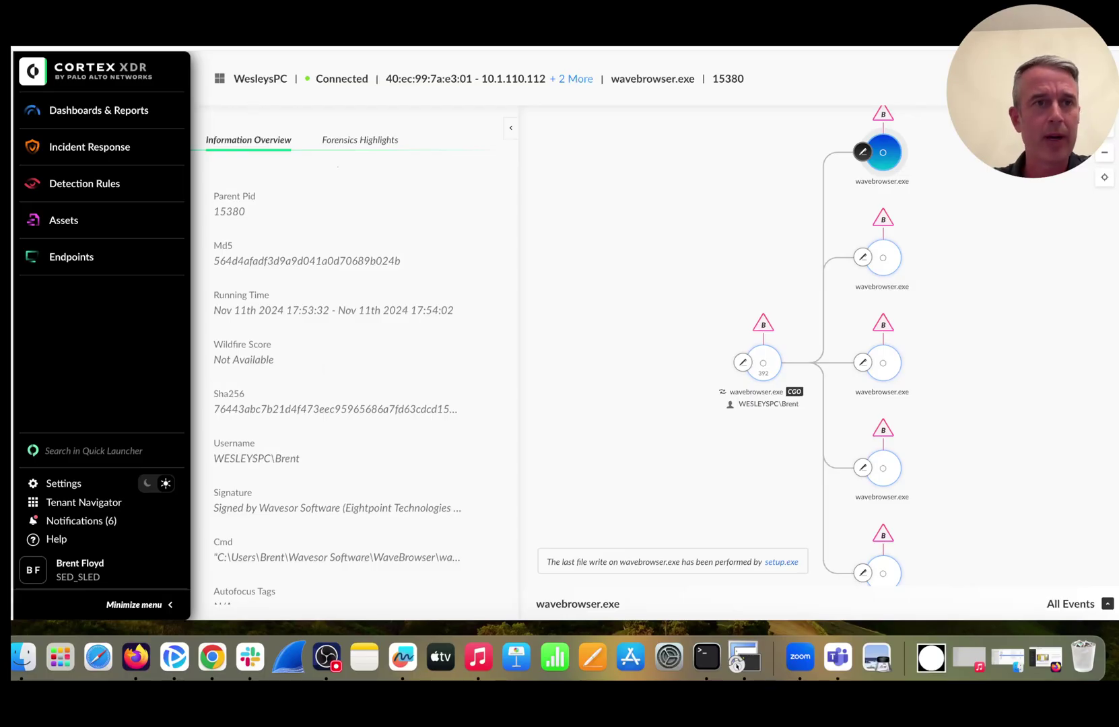
key("super+w")
scroll(679, 414, "down", 10)
scroll(679, 414, "up", 3)
- Filter TARGET_PROCESS_NAME to contain 'one' and bring up causality-chain actions for OneLaunch.exe
left_click(806, 225)
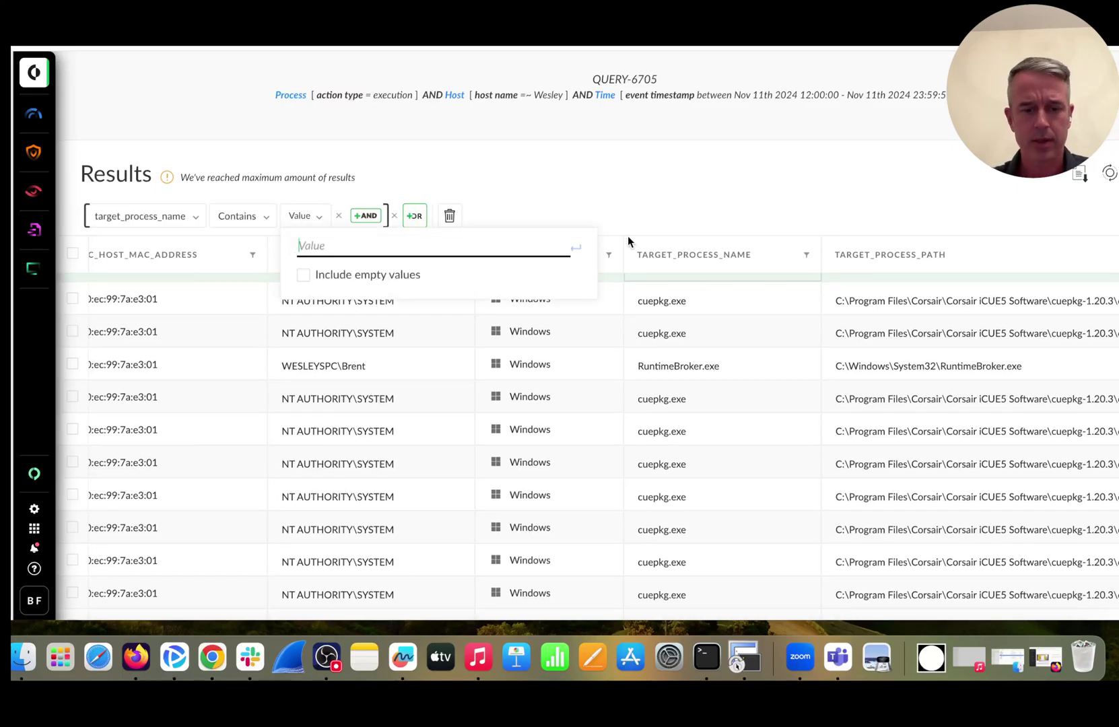
type("one")
key("Return")
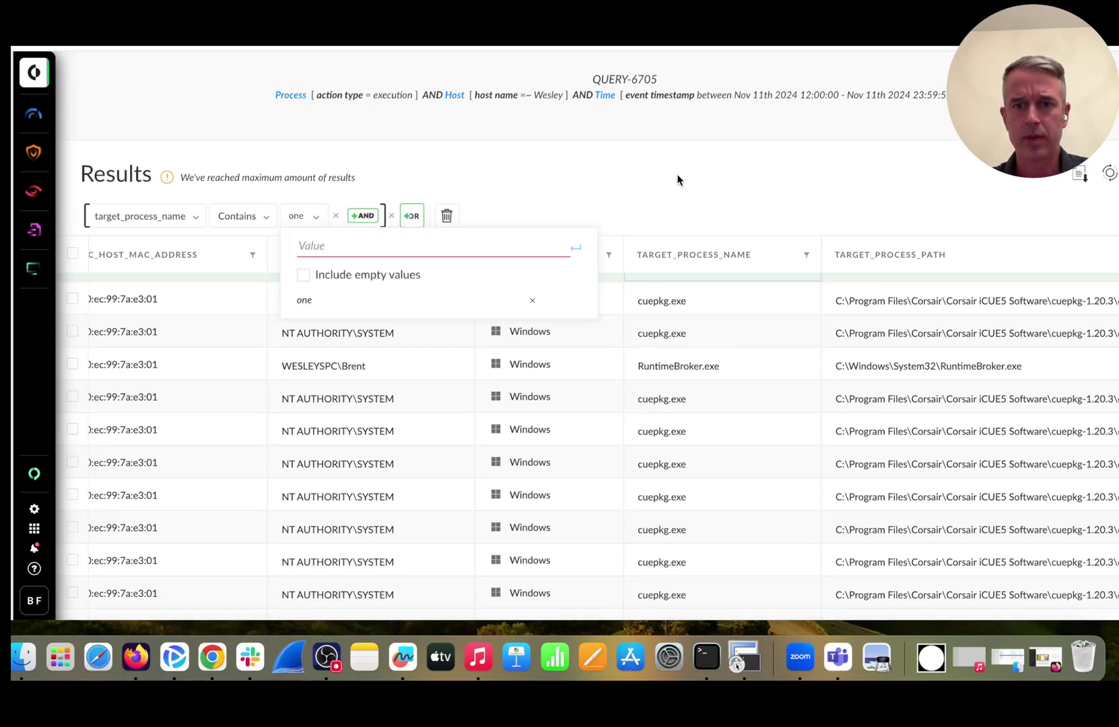
left_click(677, 174)
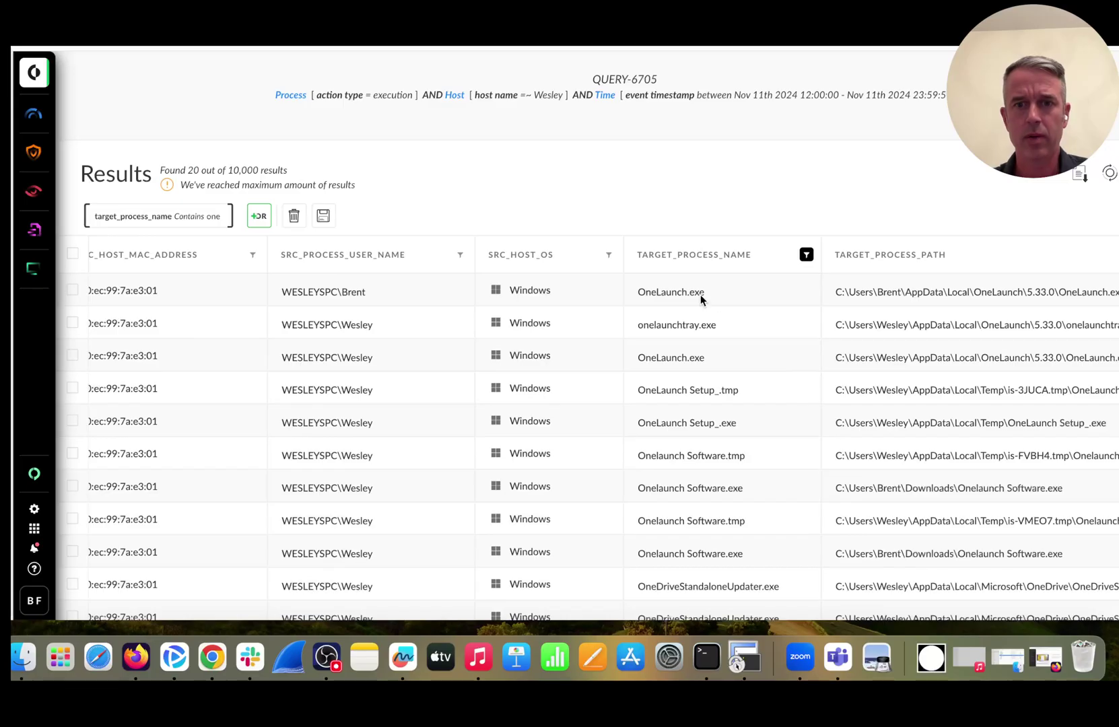
right_click(701, 299)
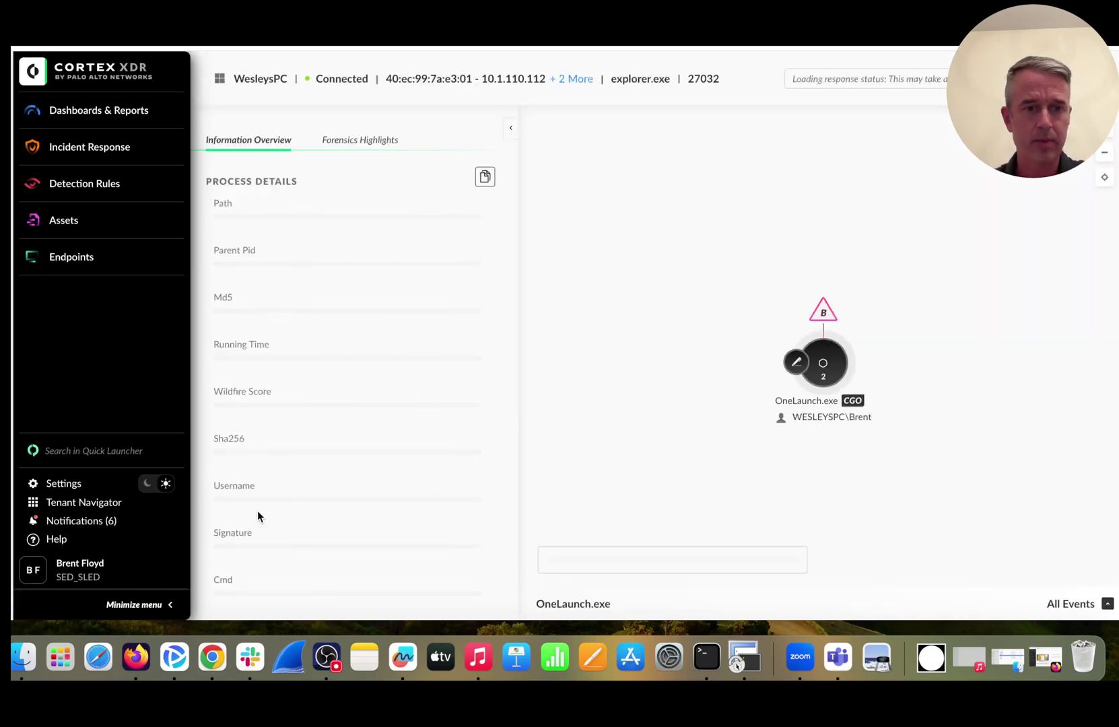
scroll(263, 509, "down", 3)
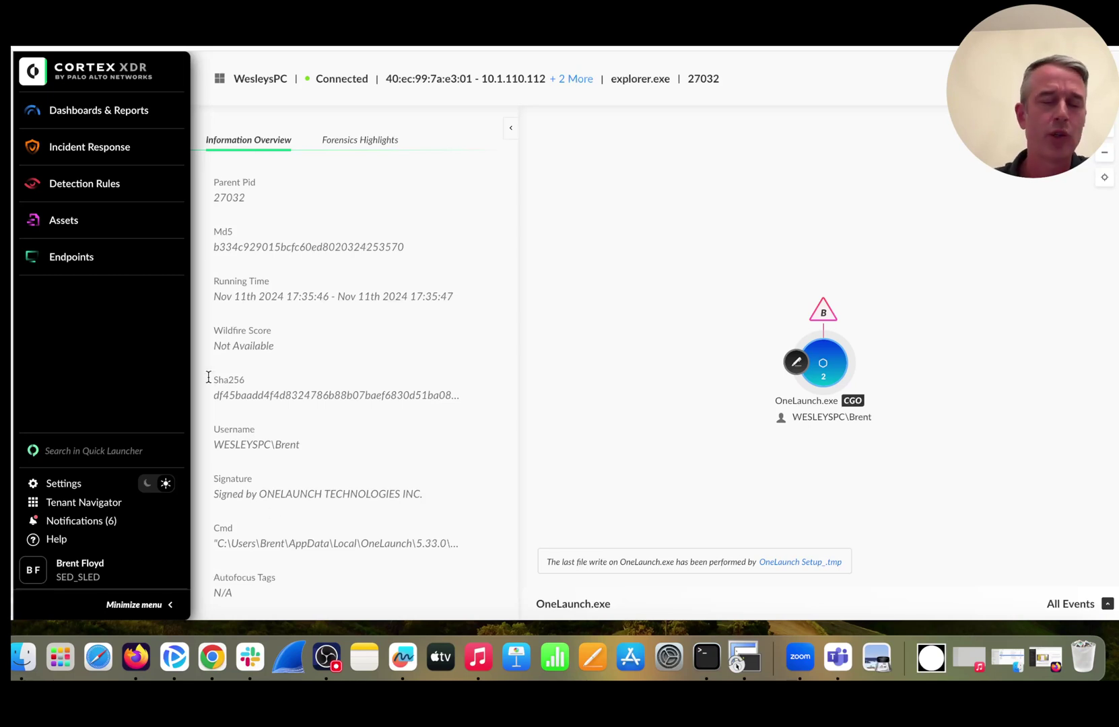
left_click(85, 186)
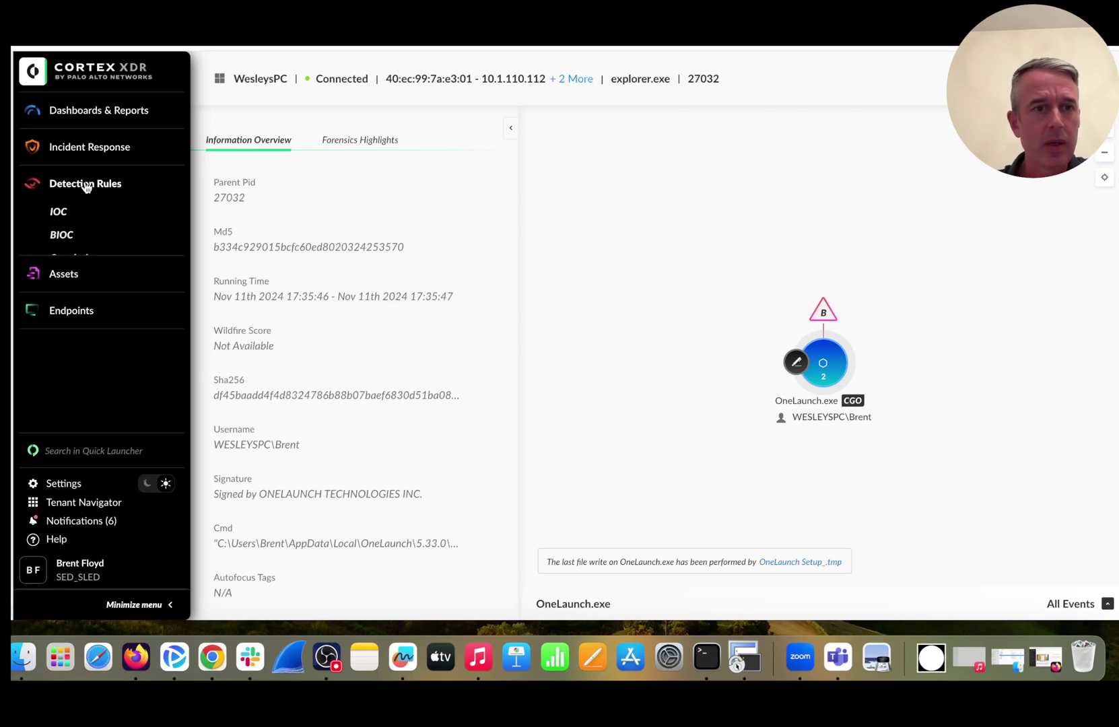
left_click(62, 235)
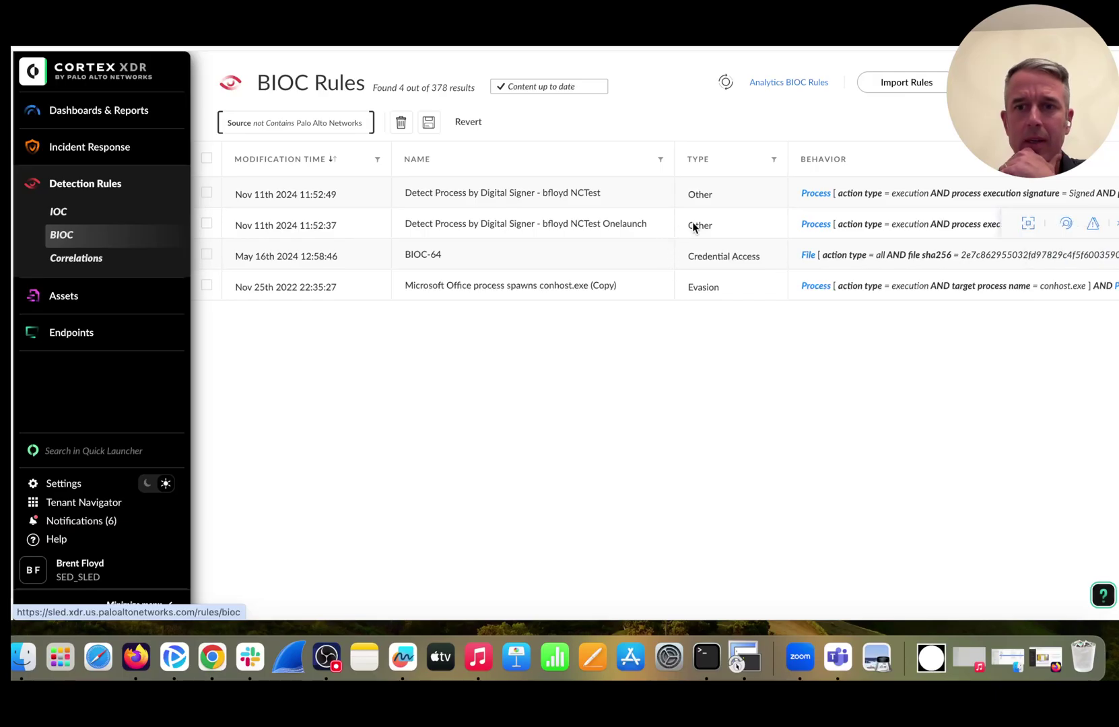
scroll(694, 227, "right", 2)
scroll(692, 227, "right", 8)
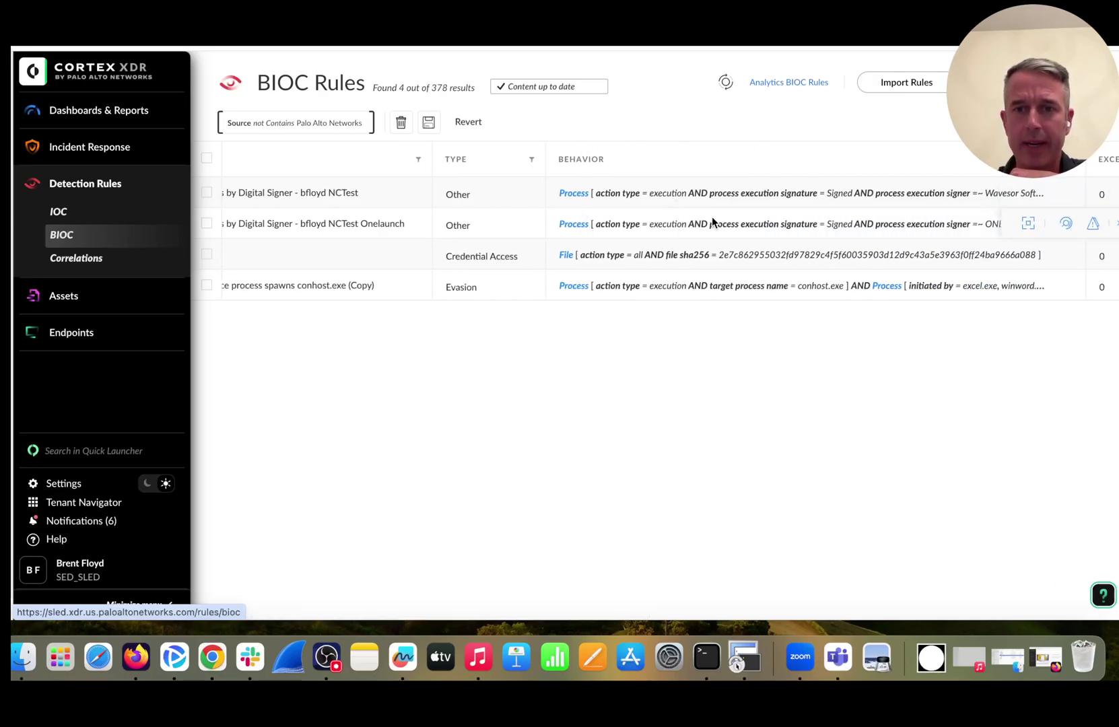
scroll(731, 217, "right", 4)
scroll(731, 217, "right", 1)
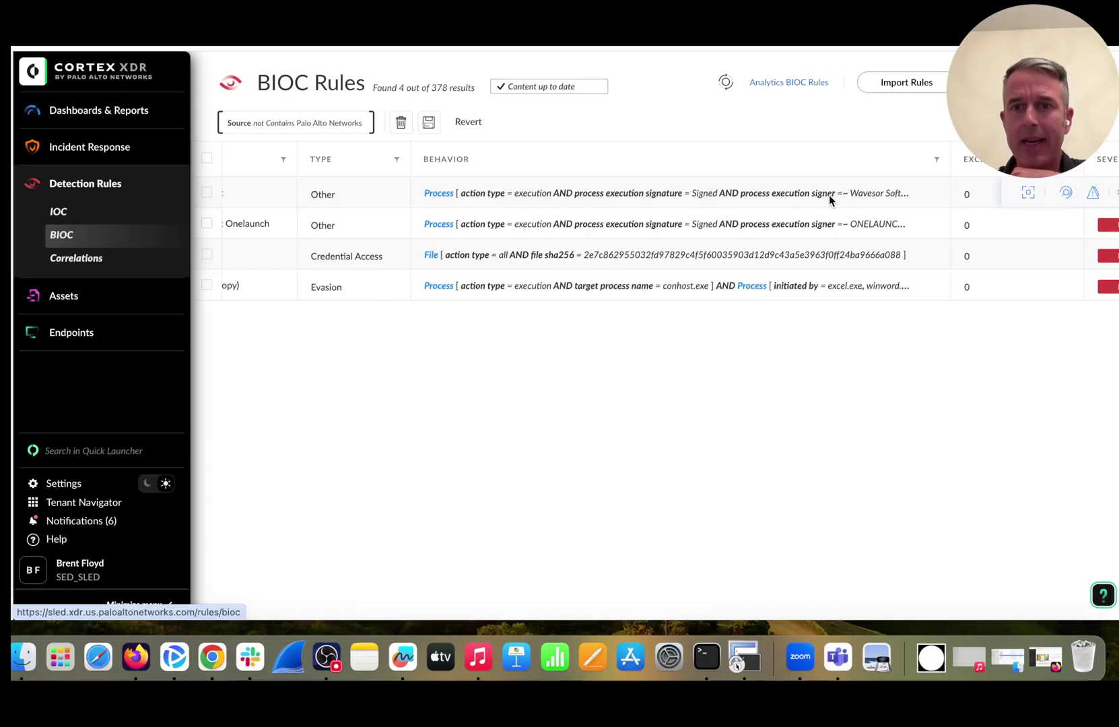
scroll(724, 219, "left", 12)
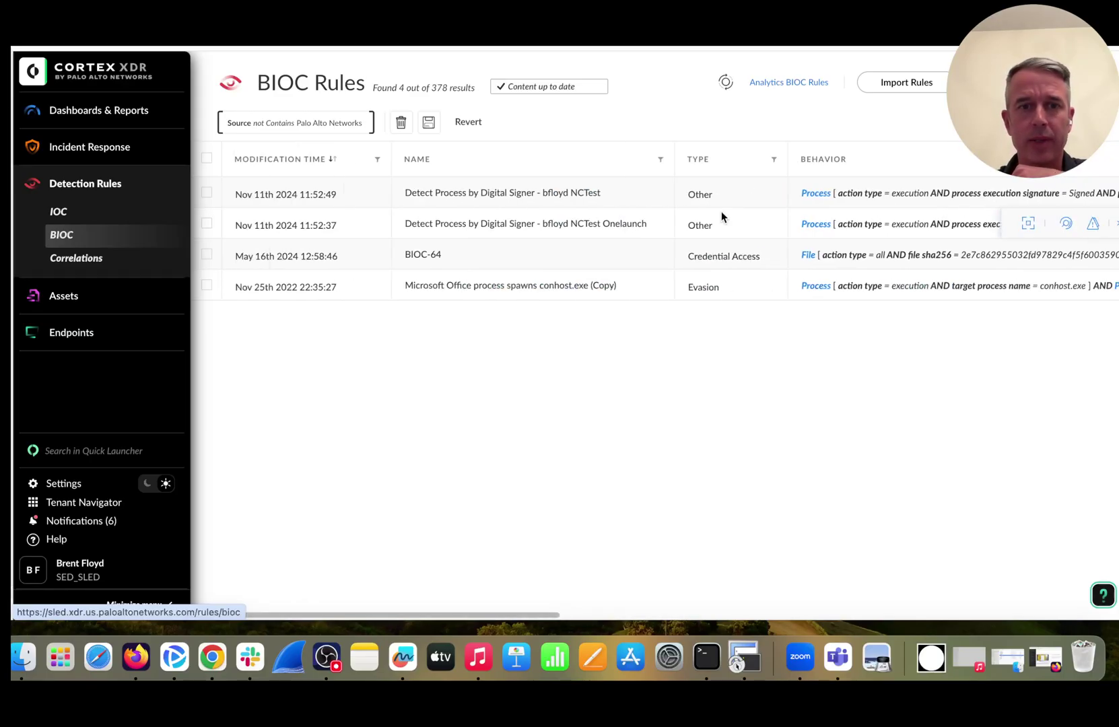
- Insert 'Wave' before Process in the first signer rule's name and save it
right_click(572, 200)
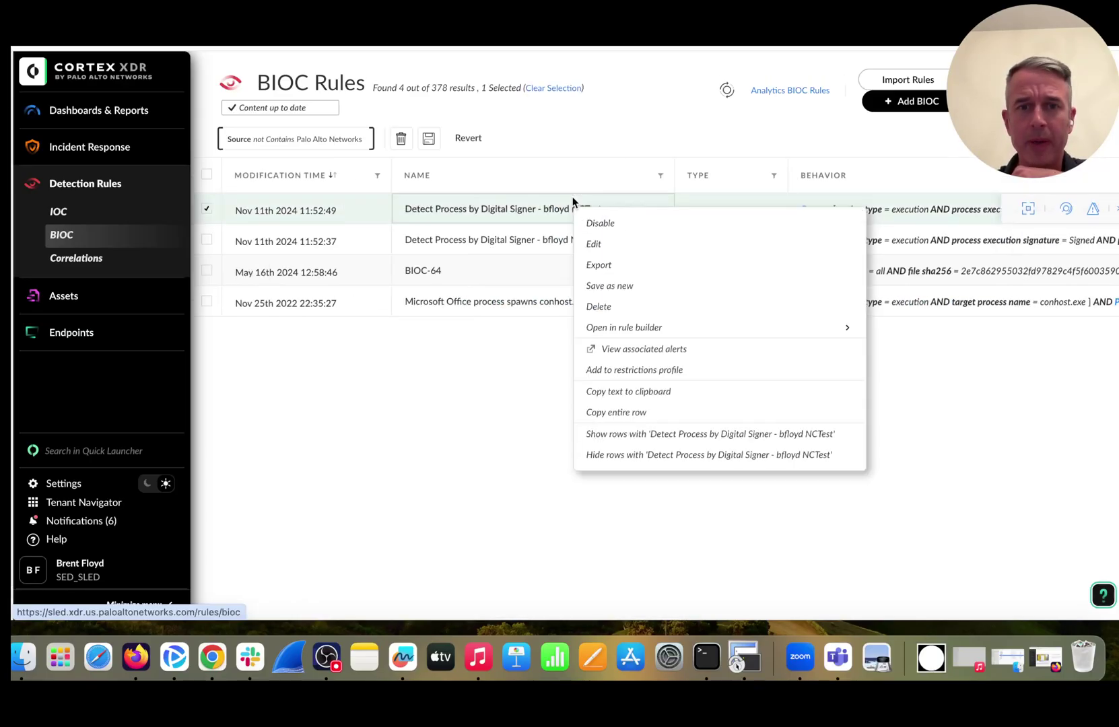
left_click(599, 242)
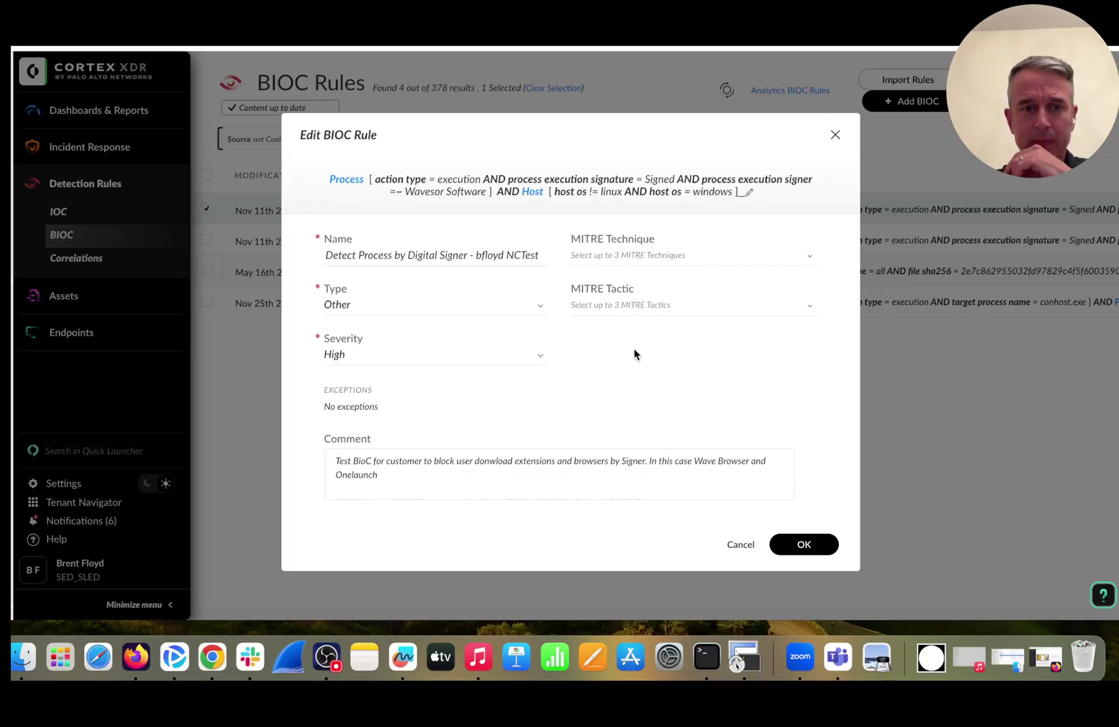
left_click(359, 254)
type("Wave")
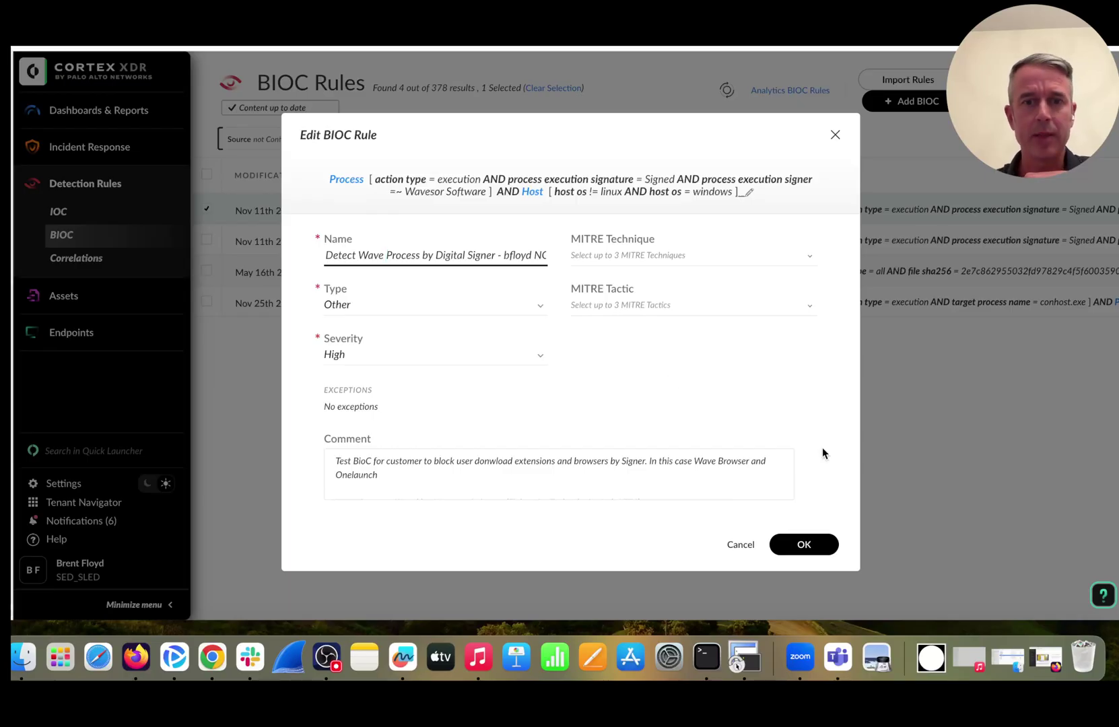
left_click(819, 545)
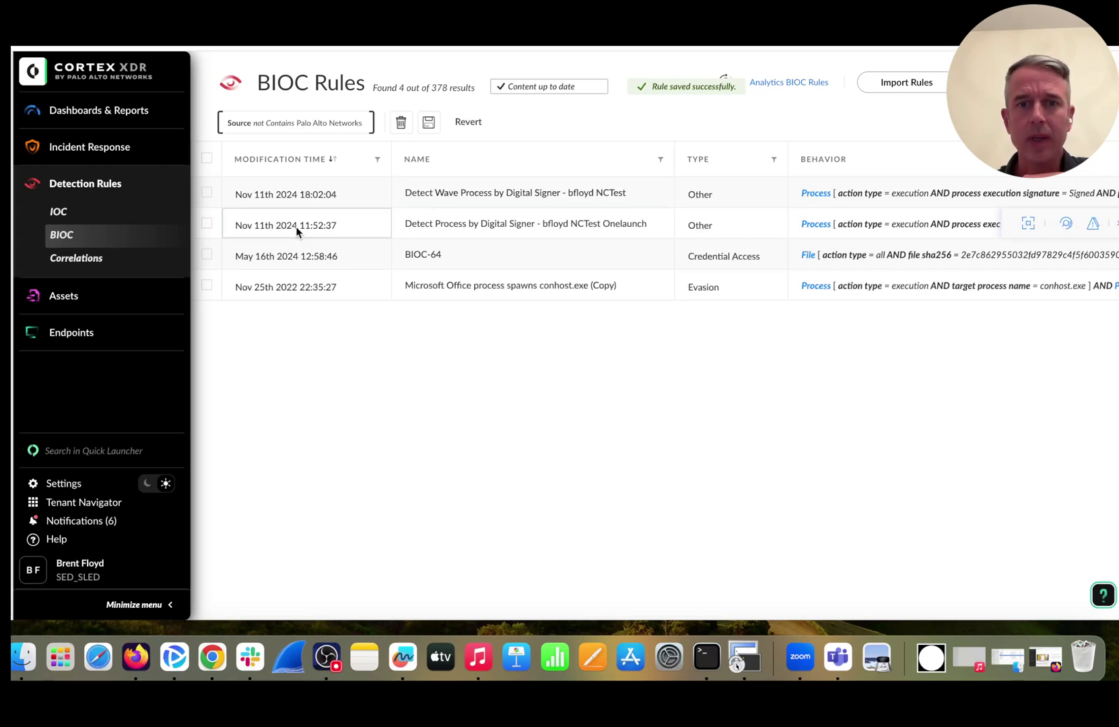
- Look at the Onelaunch signer rule's settings and close it without changes
right_click(296, 233)
left_click(316, 274)
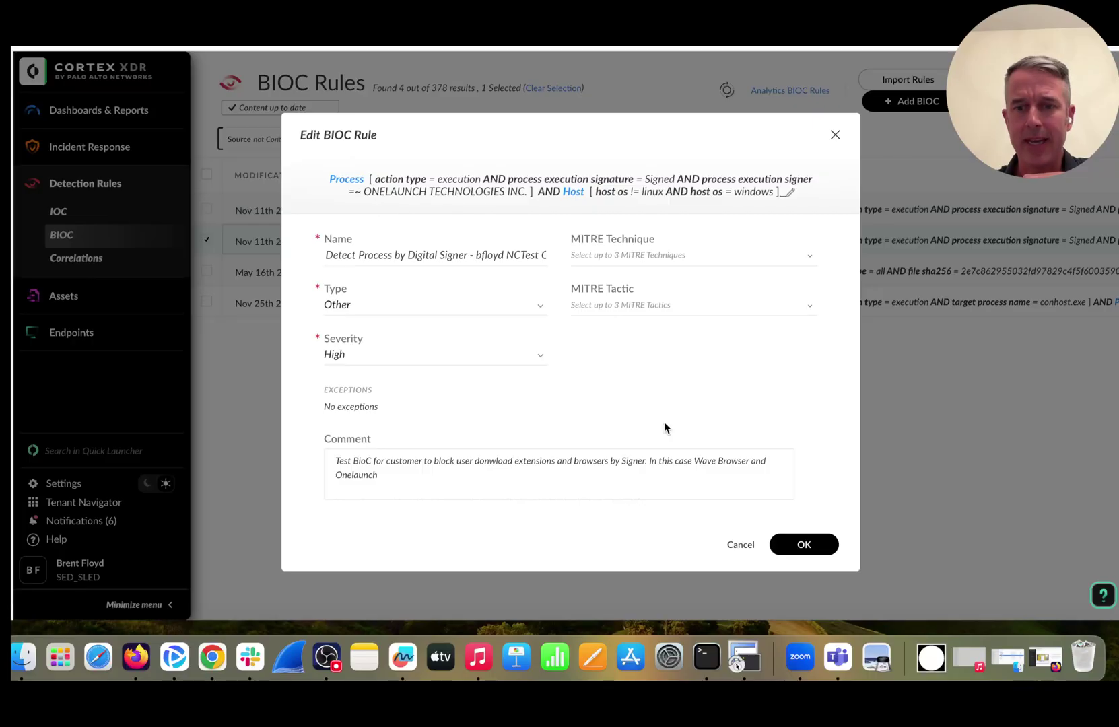
left_click(741, 546)
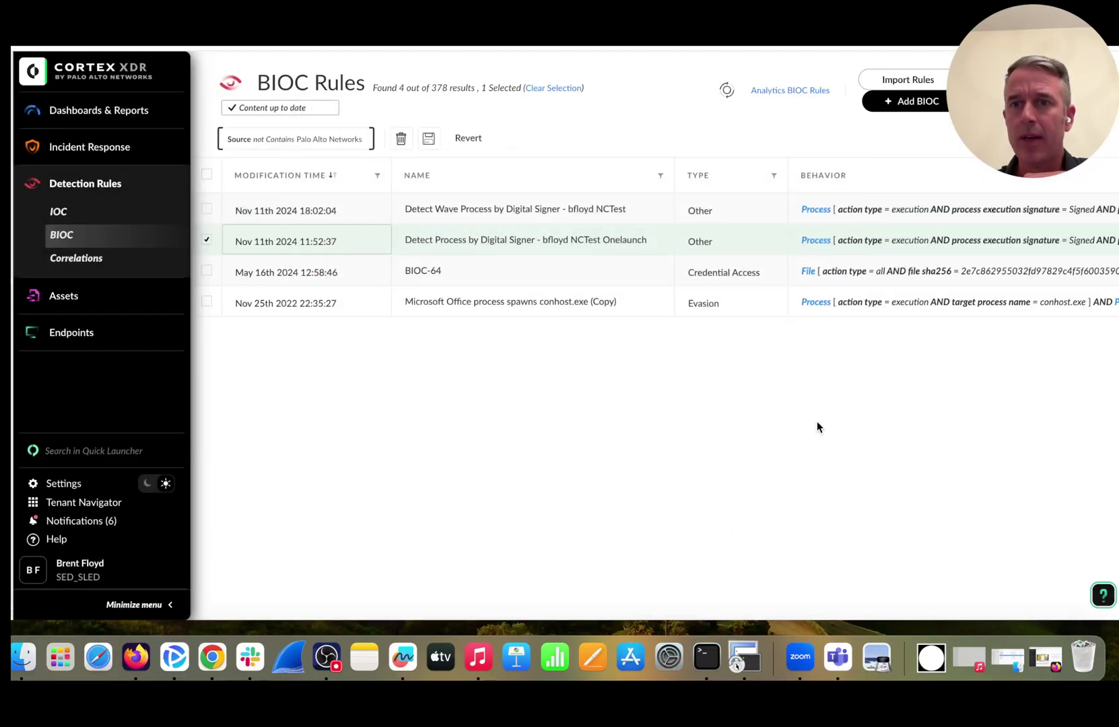
- Start a new Process BIOC rule with an acting process condition requiring Signature Signed
left_click(912, 108)
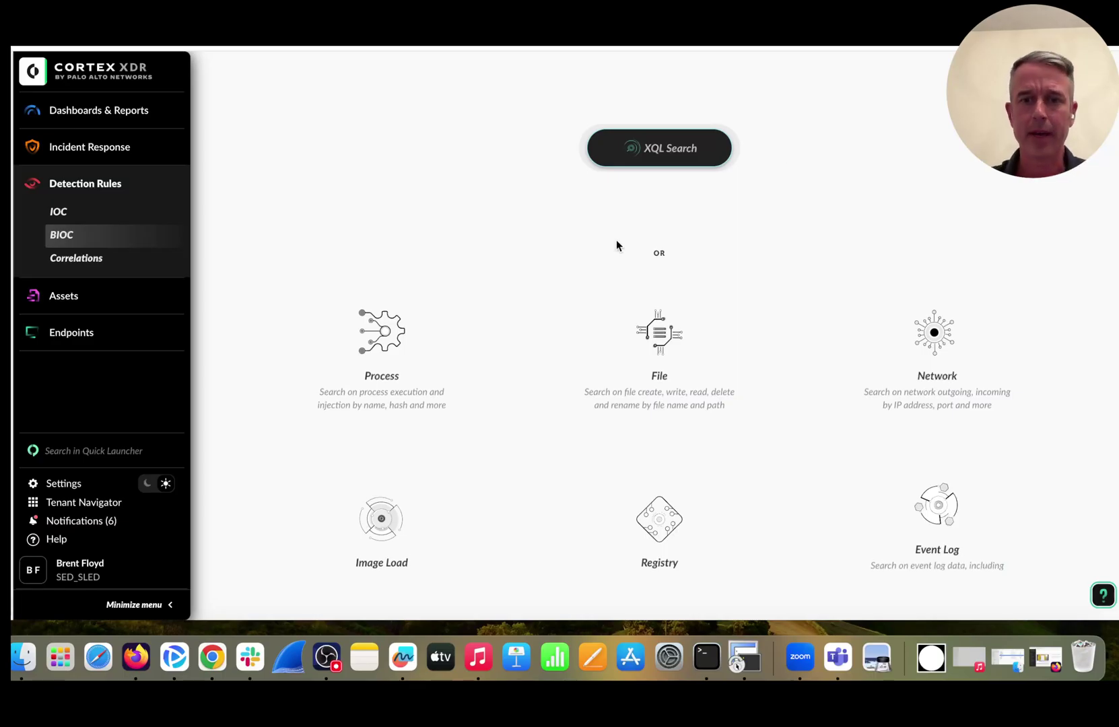
left_click(391, 335)
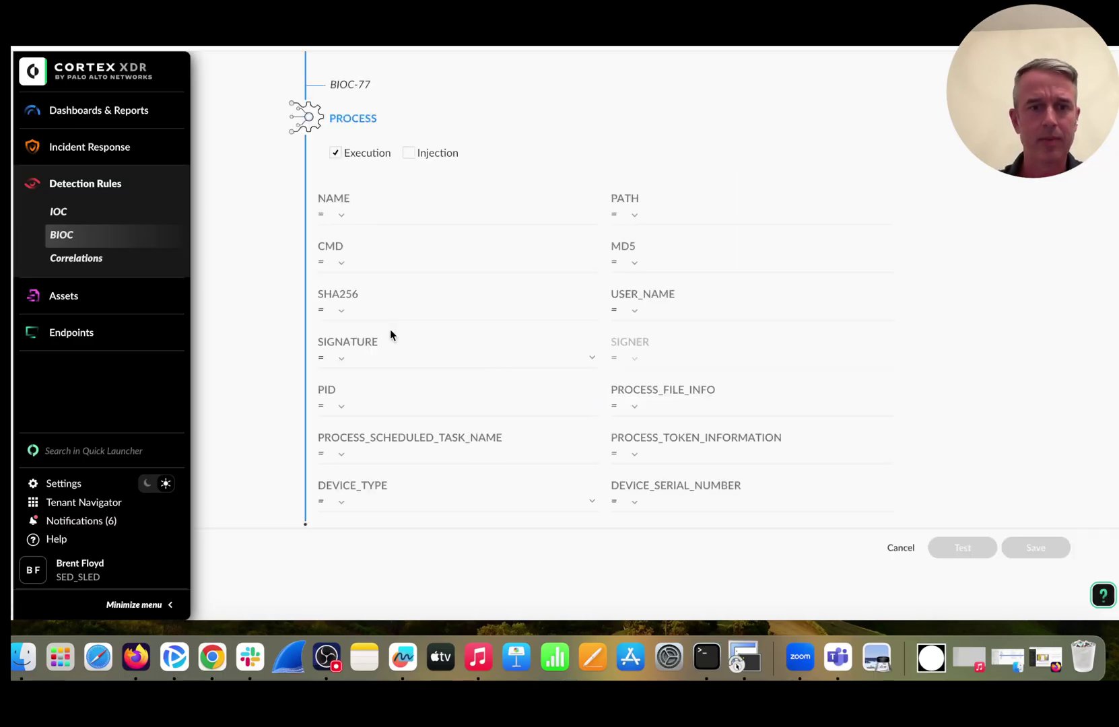
scroll(433, 338, "down", 3)
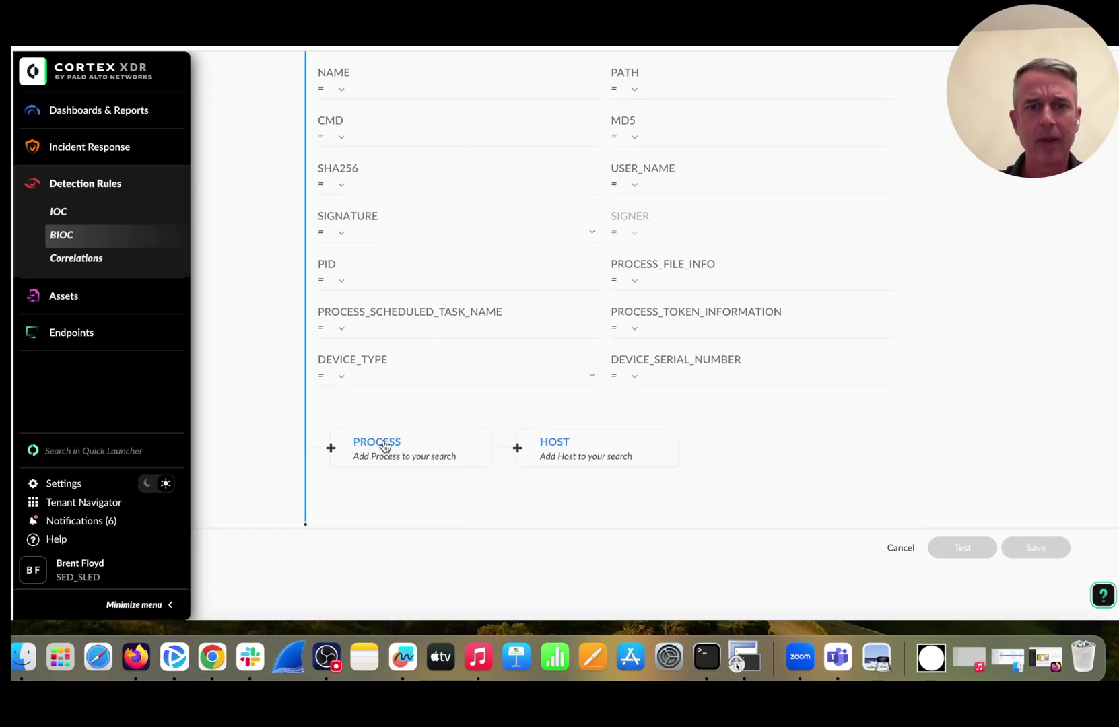
left_click(384, 447)
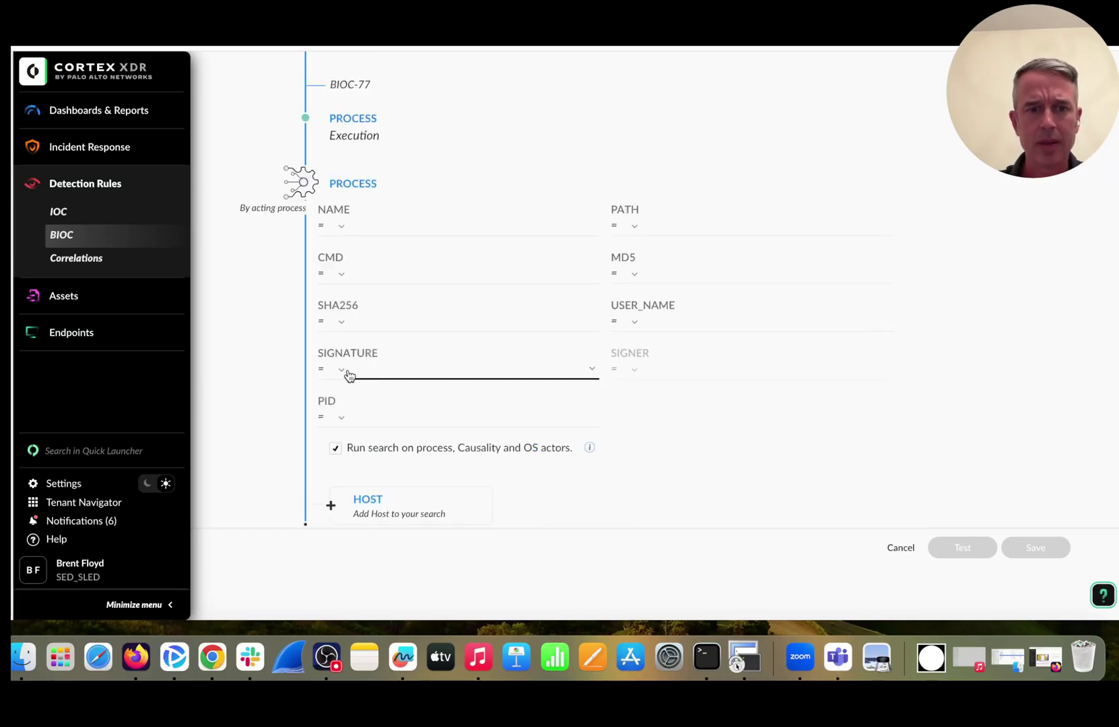
left_click(349, 373)
left_click(367, 426)
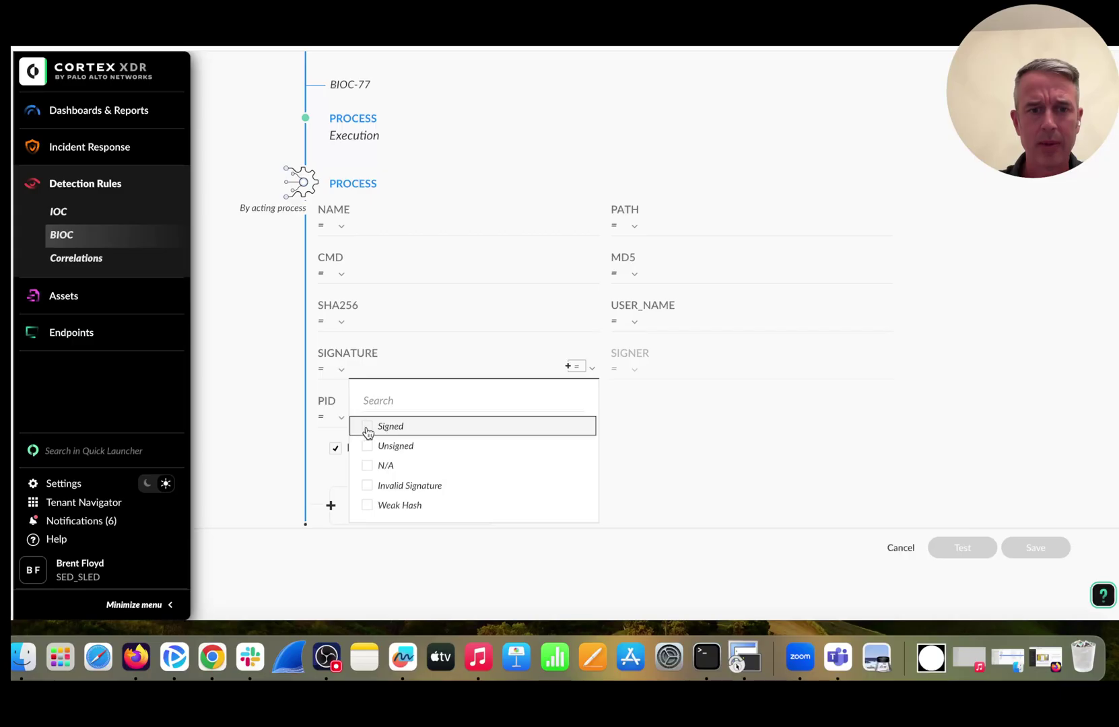
- Set the signer to Wavesor Software (Eightpoint Technologies Ltd. SEZC), removing the 'Signed by' prefix
left_click(664, 371)
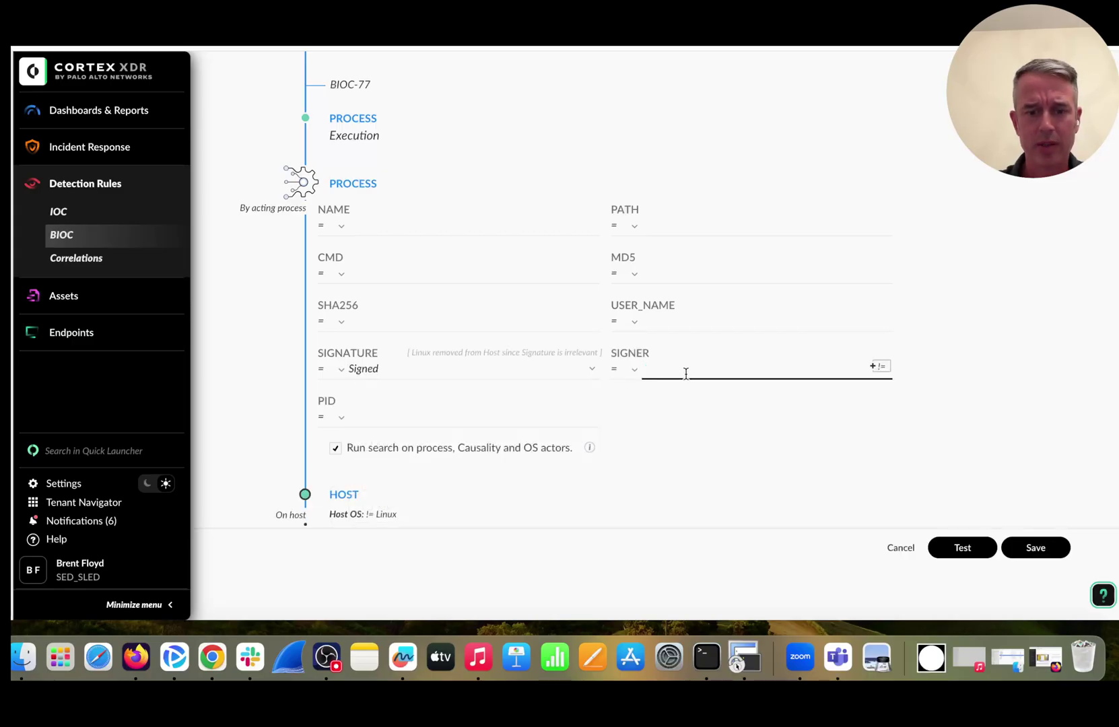
key("super+v")
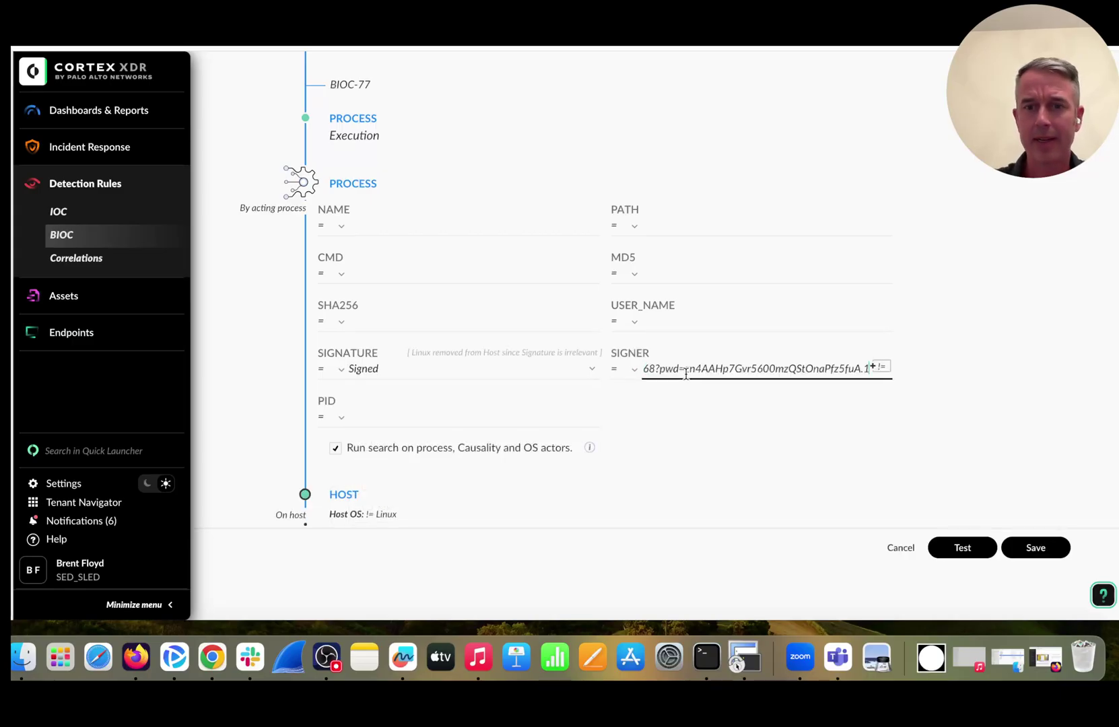
triple_click(685, 374)
key("BackSpace")
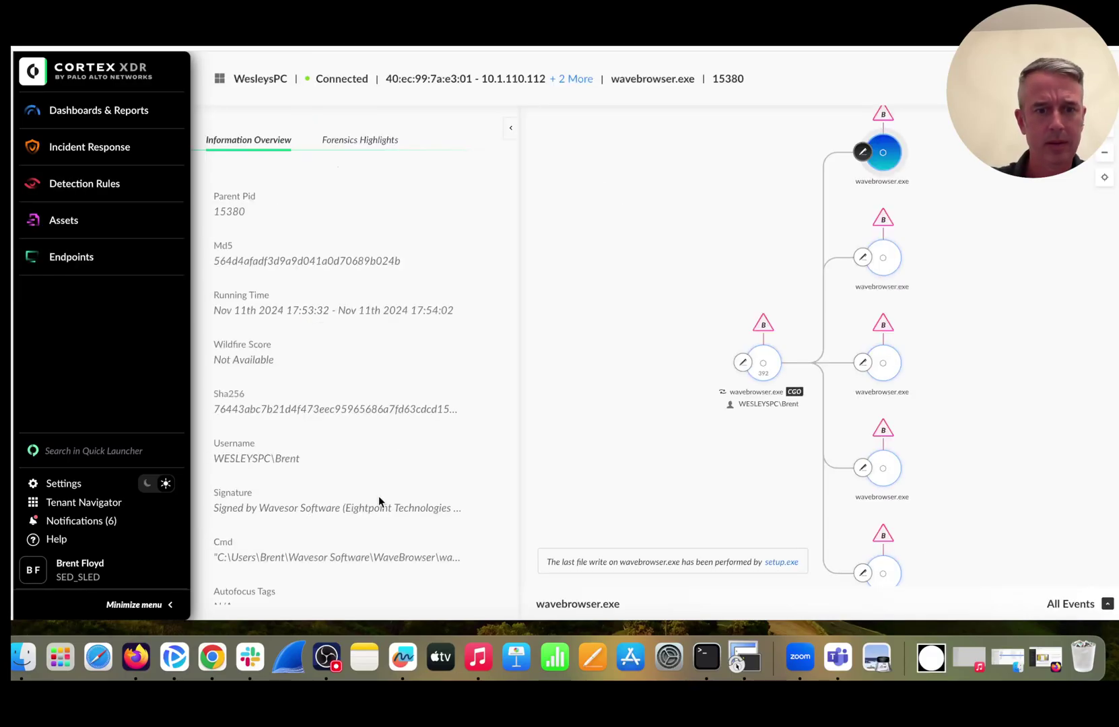
left_click(475, 511)
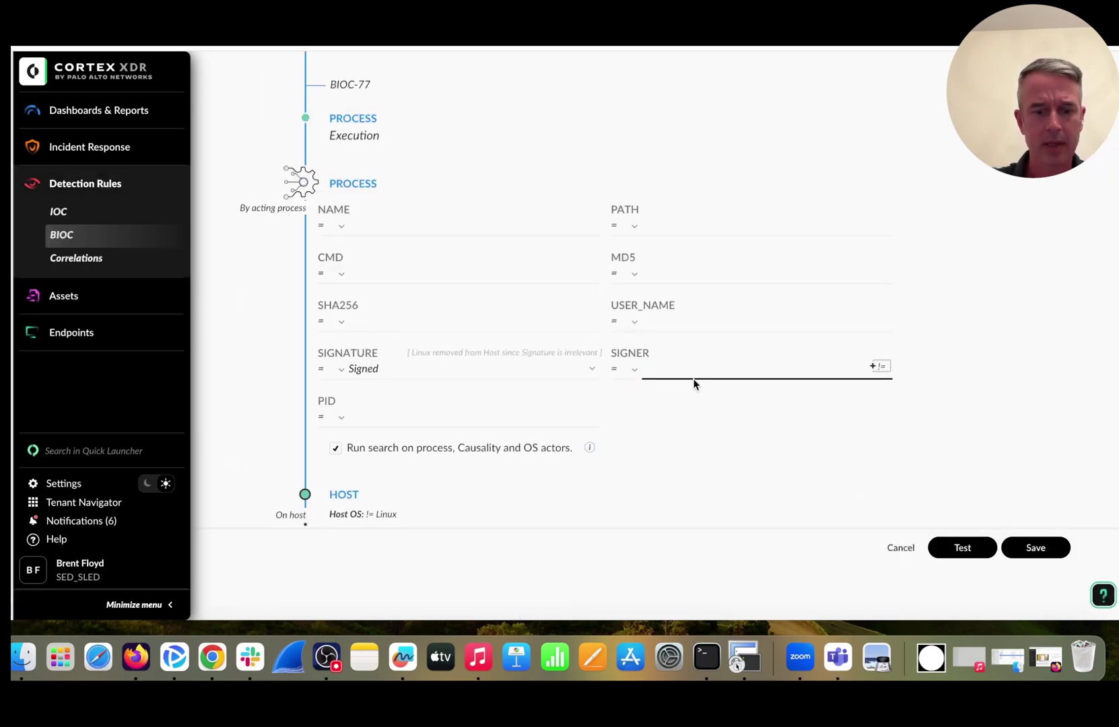
left_click(695, 383)
key("cmd+v")
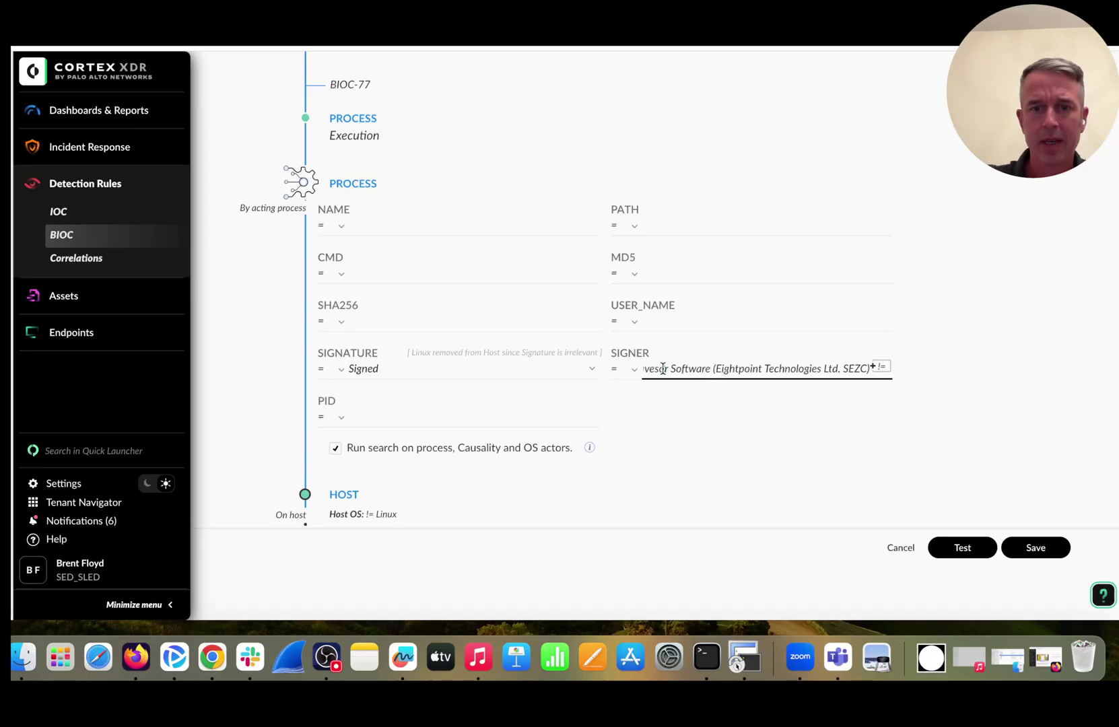
key("alt+Left")
key("alt+Left")
key("alt+Left")
key("alt+Left")
key("alt+Left")
key("alt+Left")
key("Left")
key("Left")
key("Left")
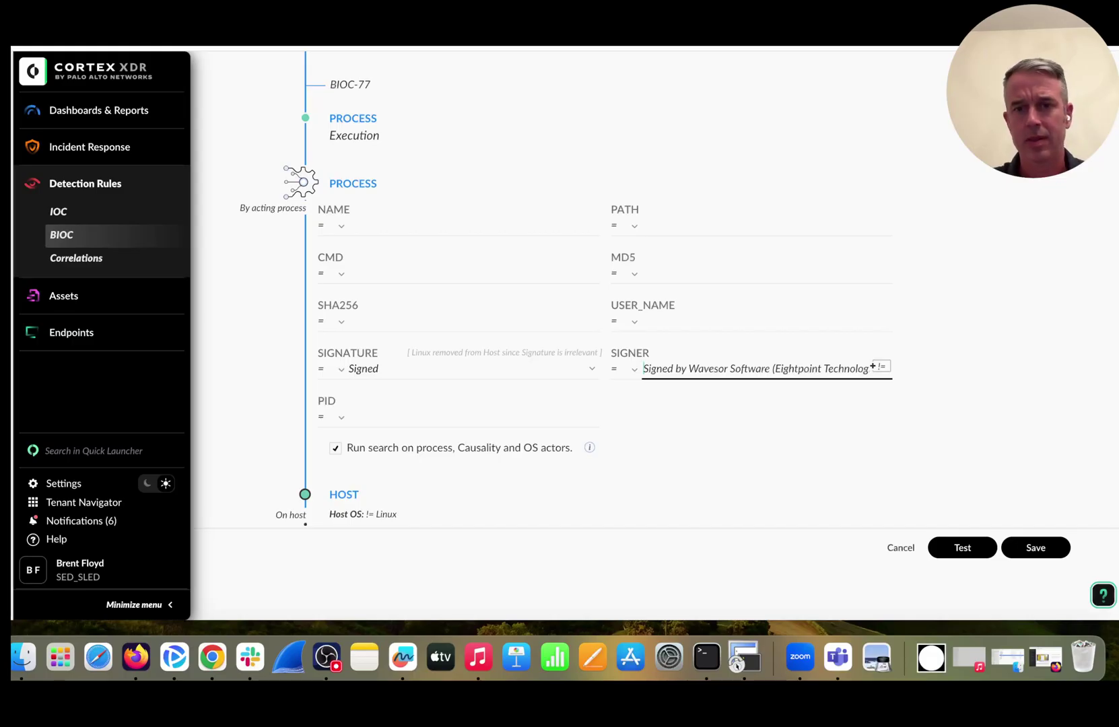
key("shift+Right")
key("shift+Right")
key("shift+Right")
key("shift+Right")
key("shift+Right")
key("shift+Right")
key("shift+Right")
key("shift+Right")
key("shift+Right")
key("shift+Right")
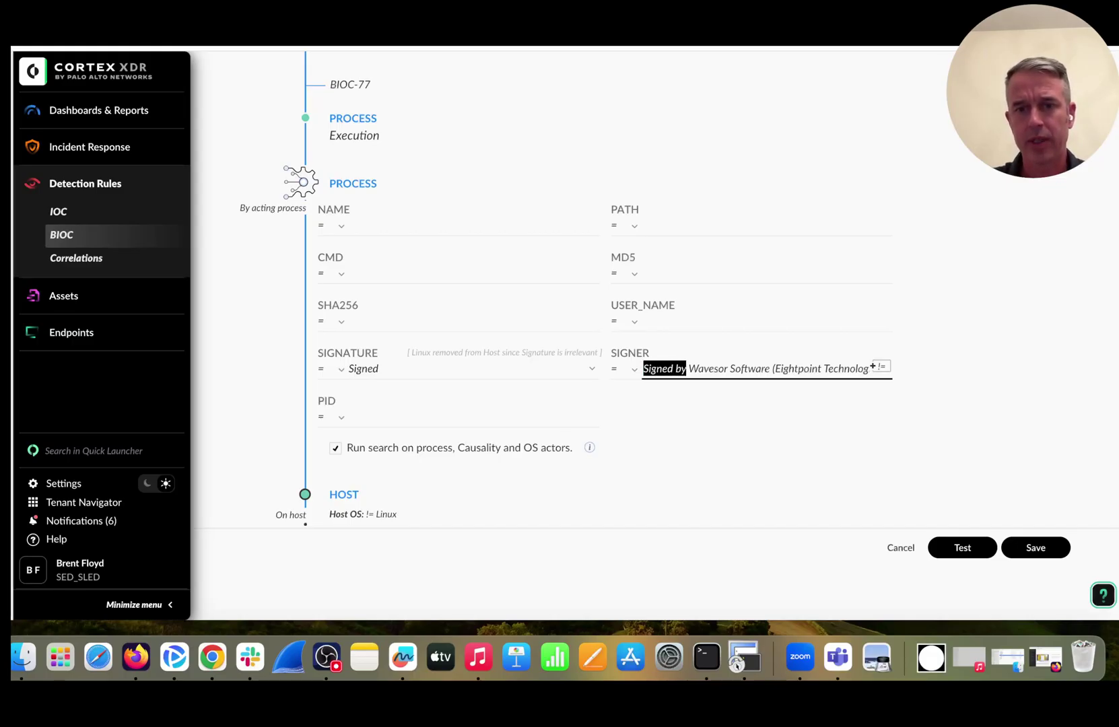
key("BackSpace")
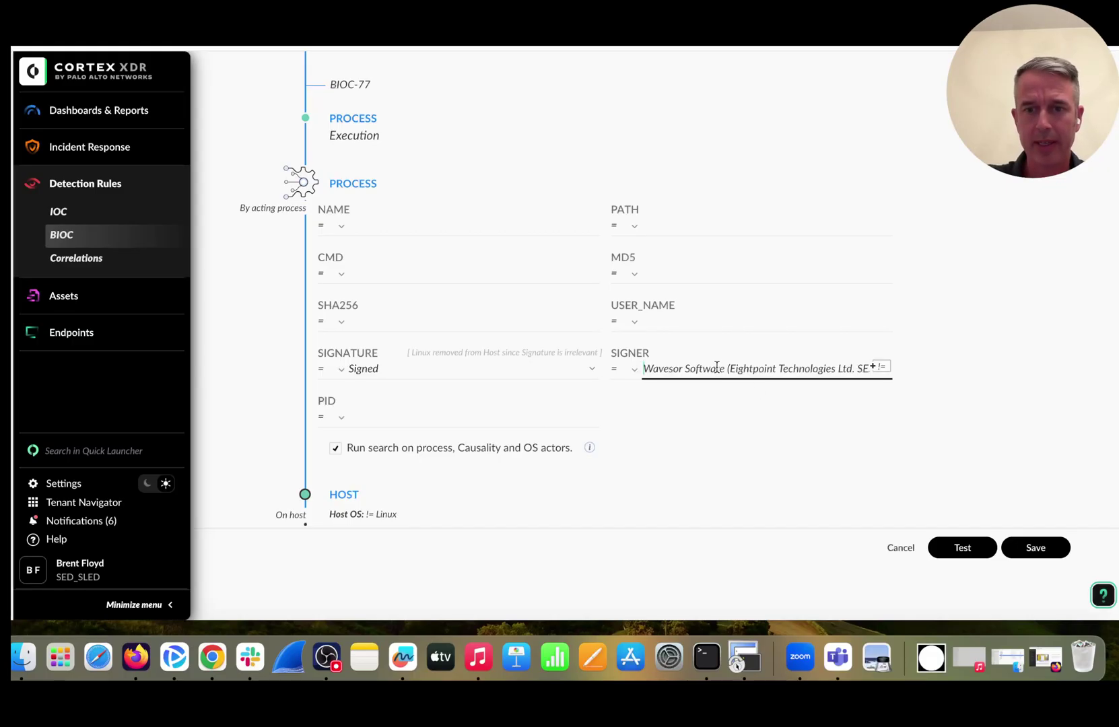
left_click_drag(725, 368, 922, 375)
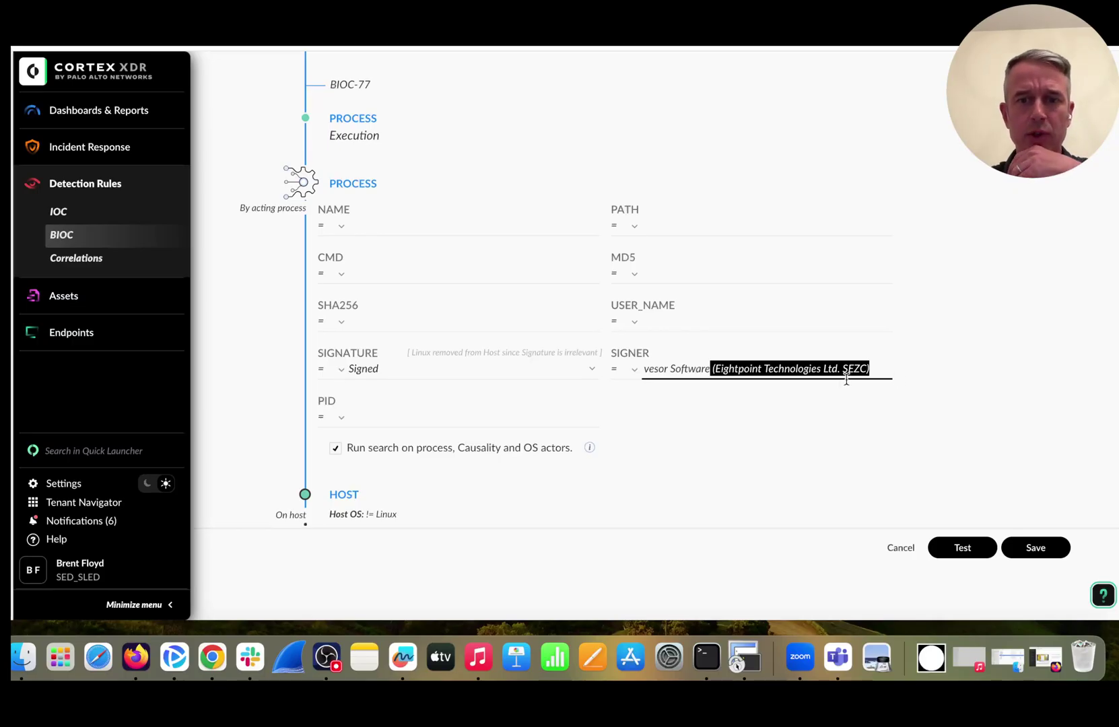
left_click(803, 369)
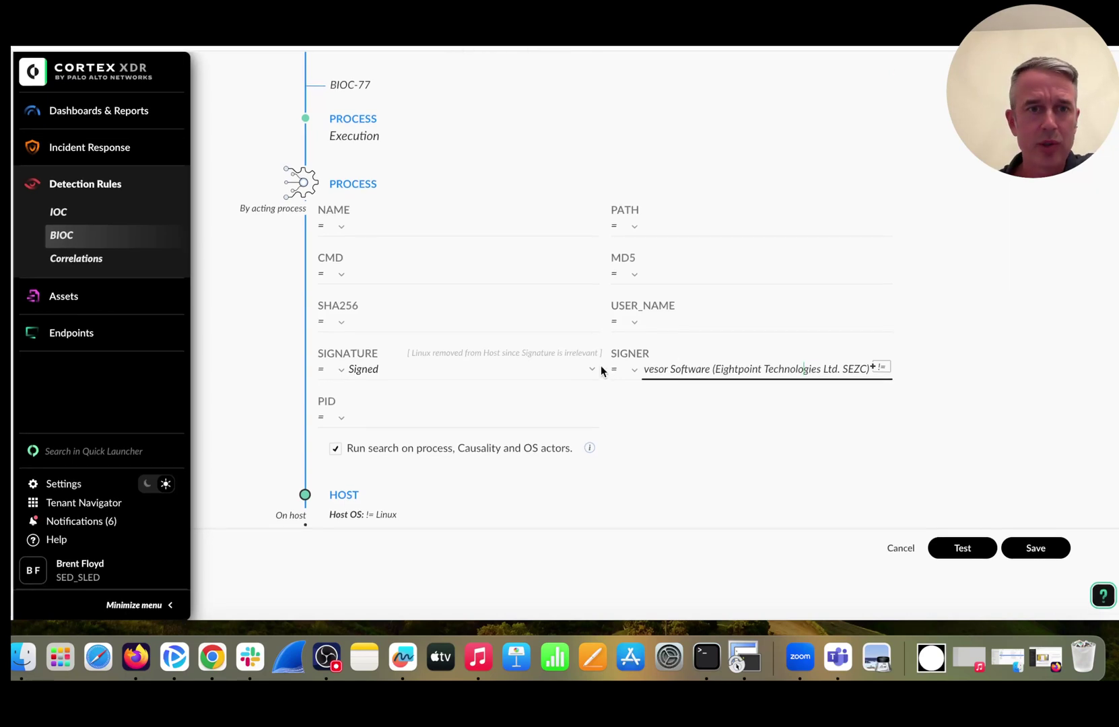
- Rename the rule from BIOC-77 to 'Wavebrowser BIOC'
left_click(363, 87)
left_click_drag(391, 87, 319, 83)
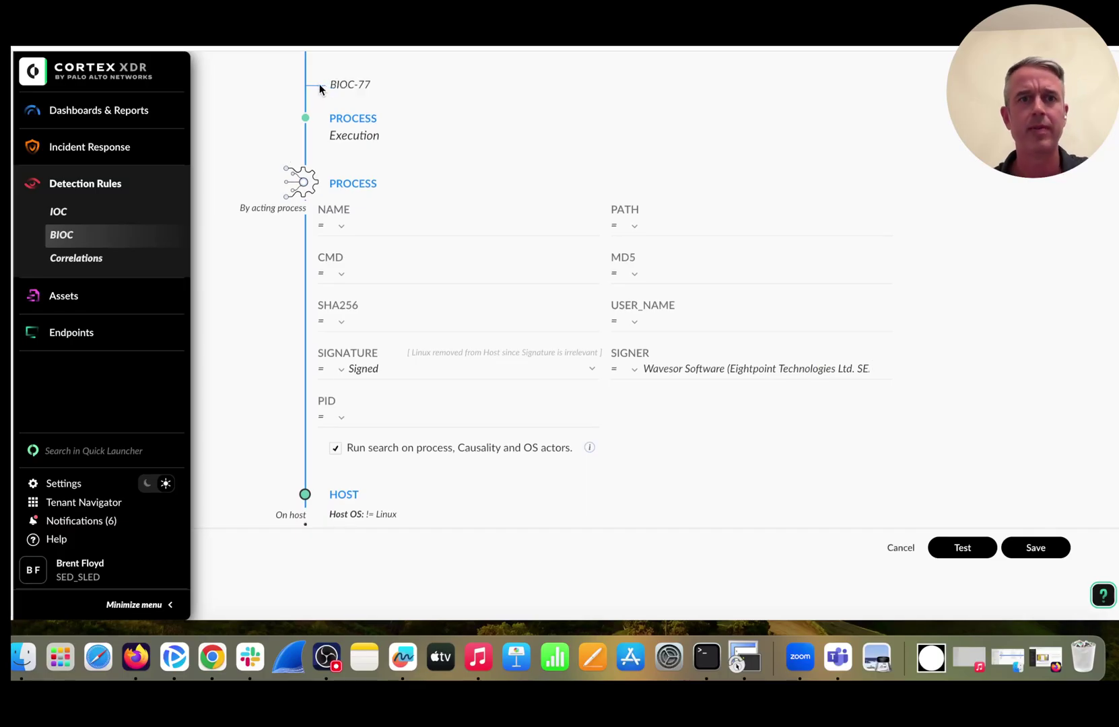
left_click(384, 84)
left_click_drag(384, 84, 331, 83)
type("BW")
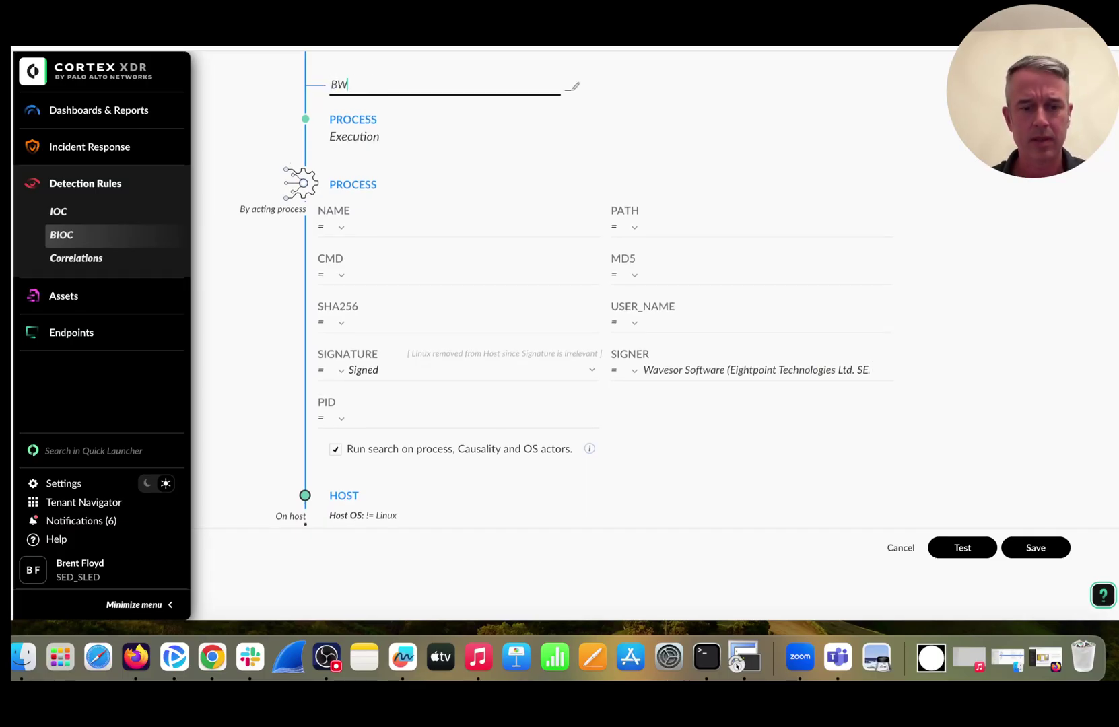
type("avebro")
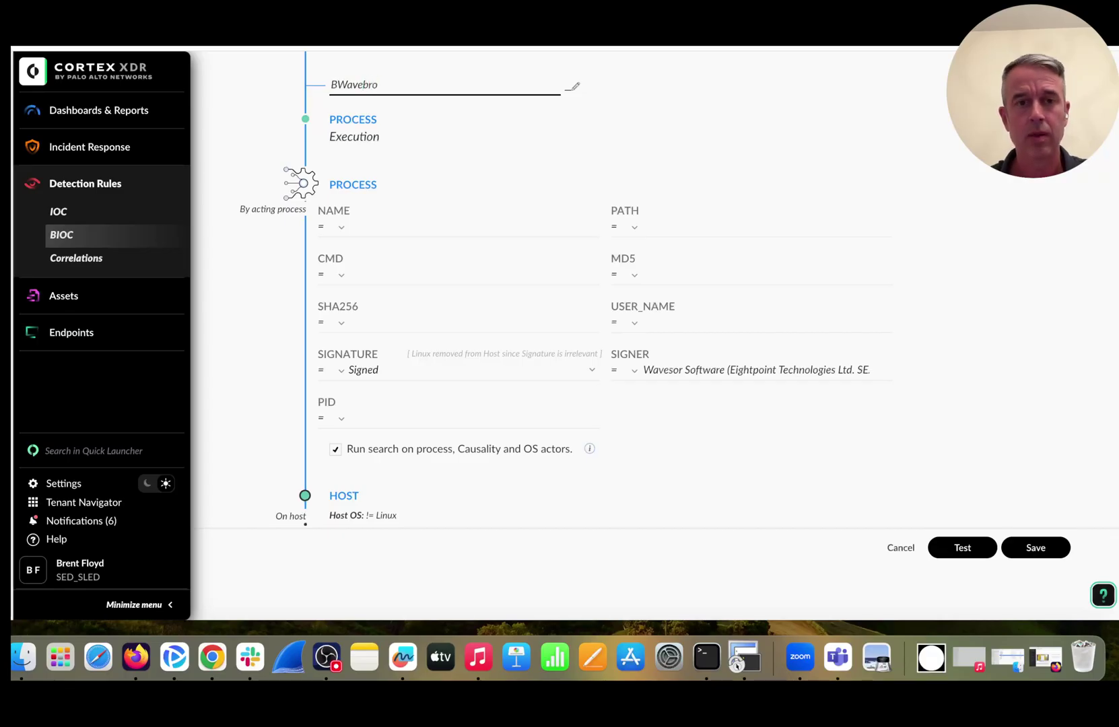
type("wser")
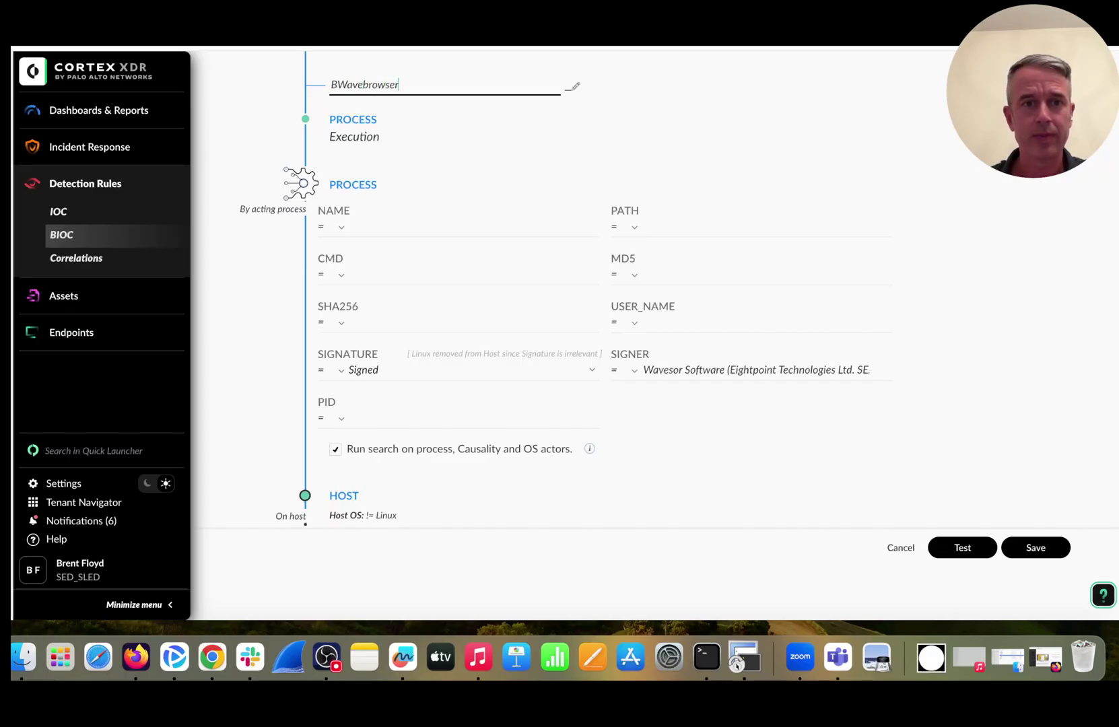
type(" BIOC")
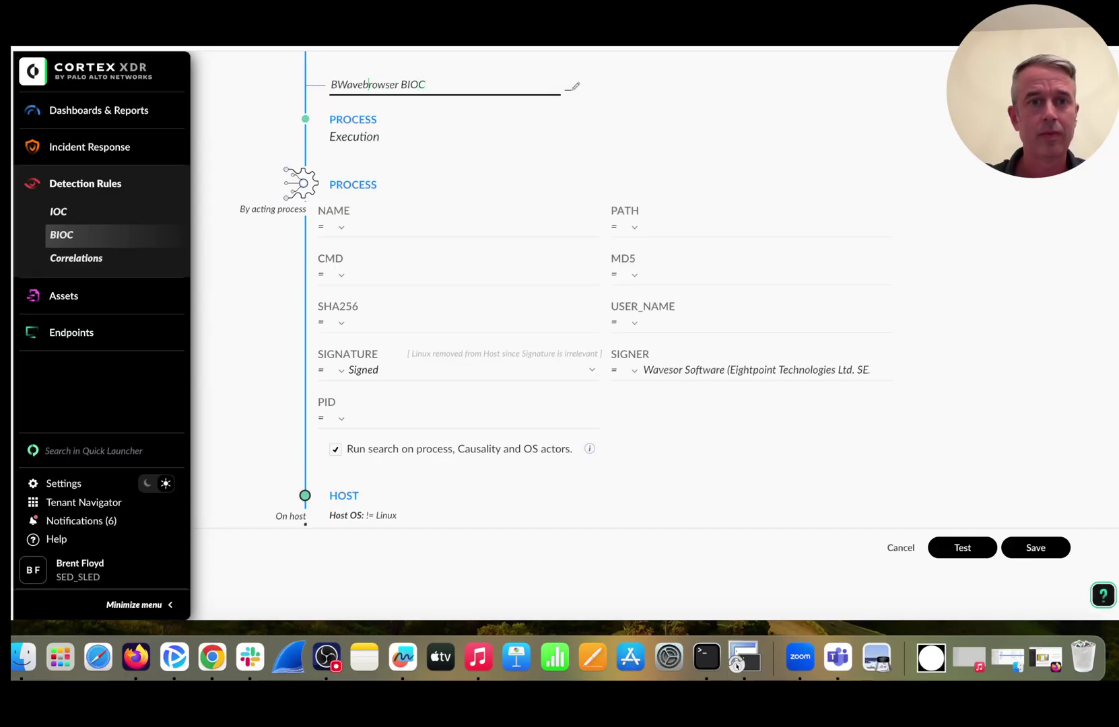
left_click(336, 84)
key("BackSpace")
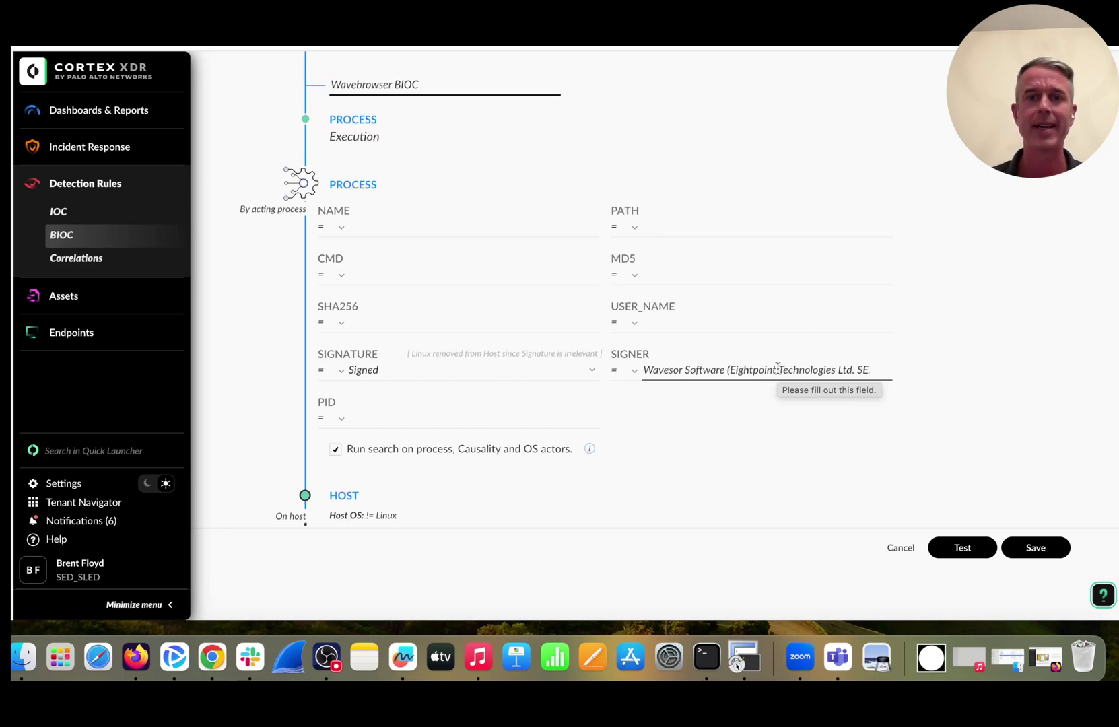
- Save Wavebrowser BIOC with type Execution and severity High
left_click(1043, 548)
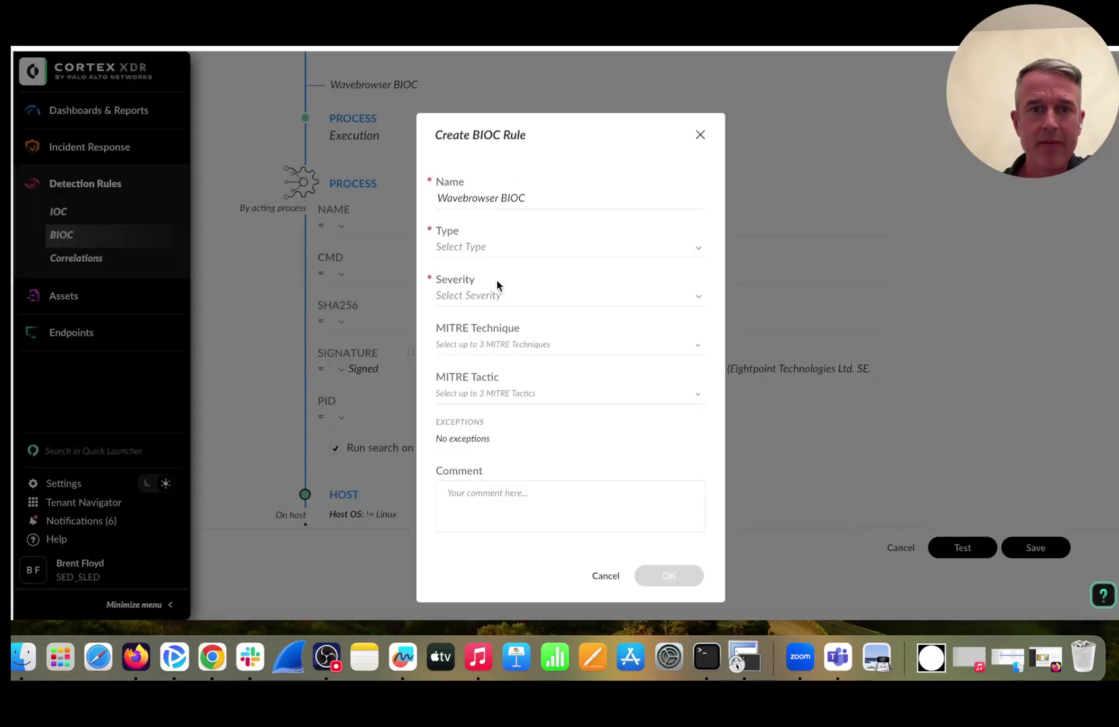
left_click(471, 250)
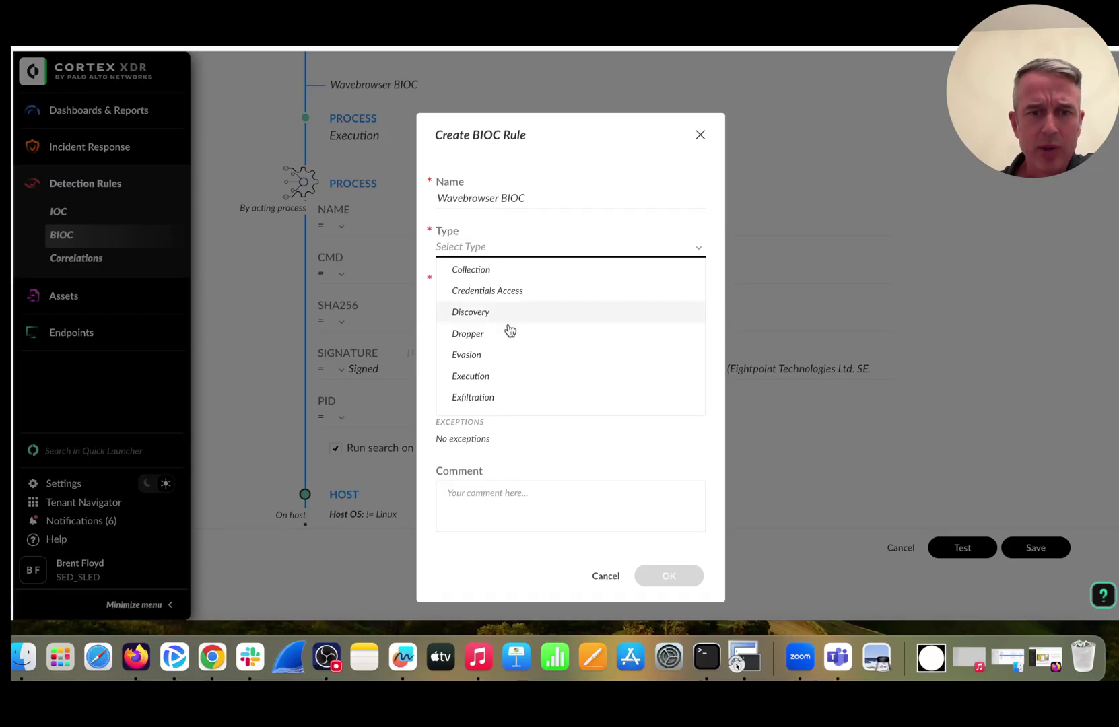
left_click(472, 378)
left_click(476, 302)
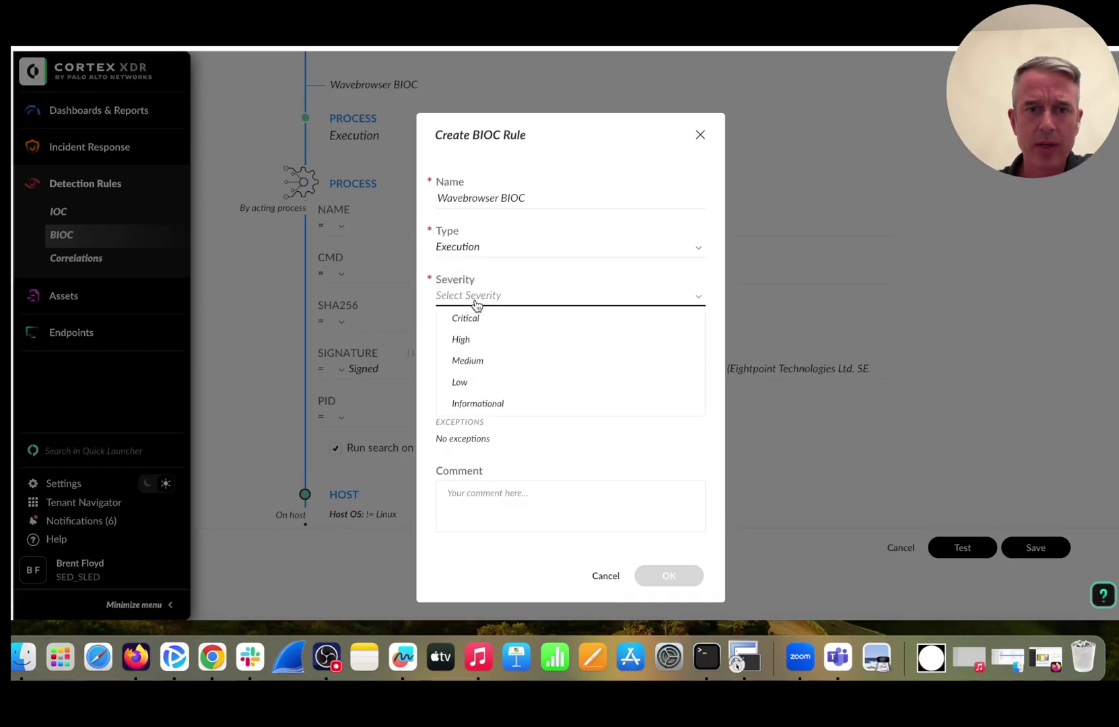
left_click(478, 347)
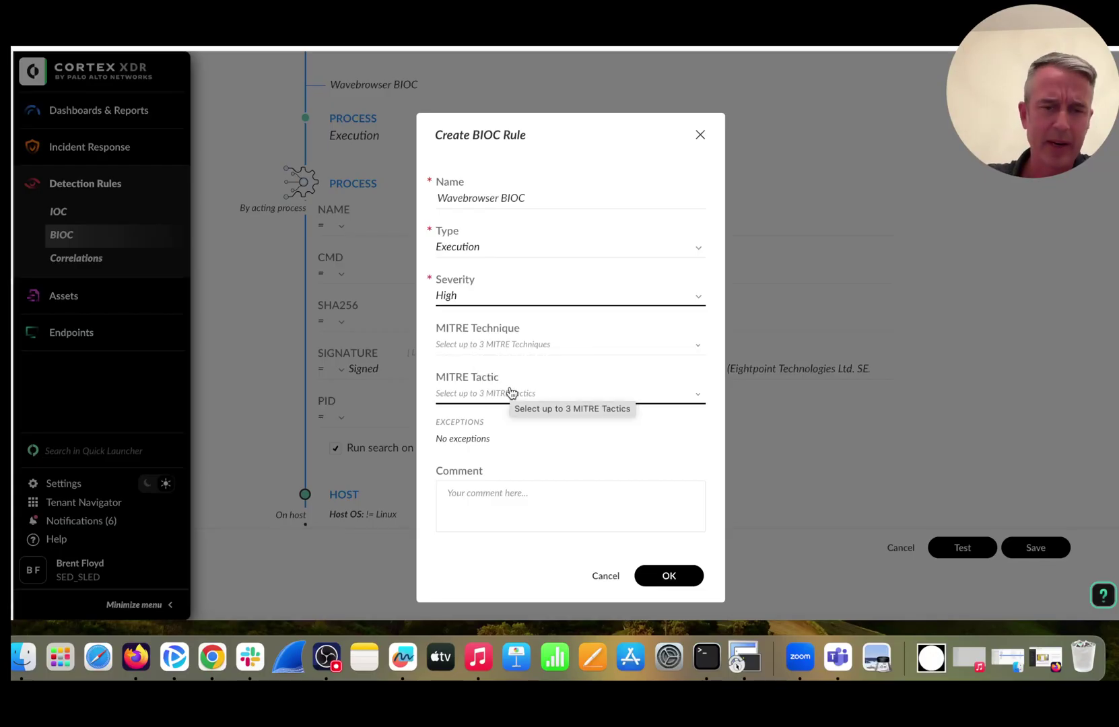
left_click(673, 575)
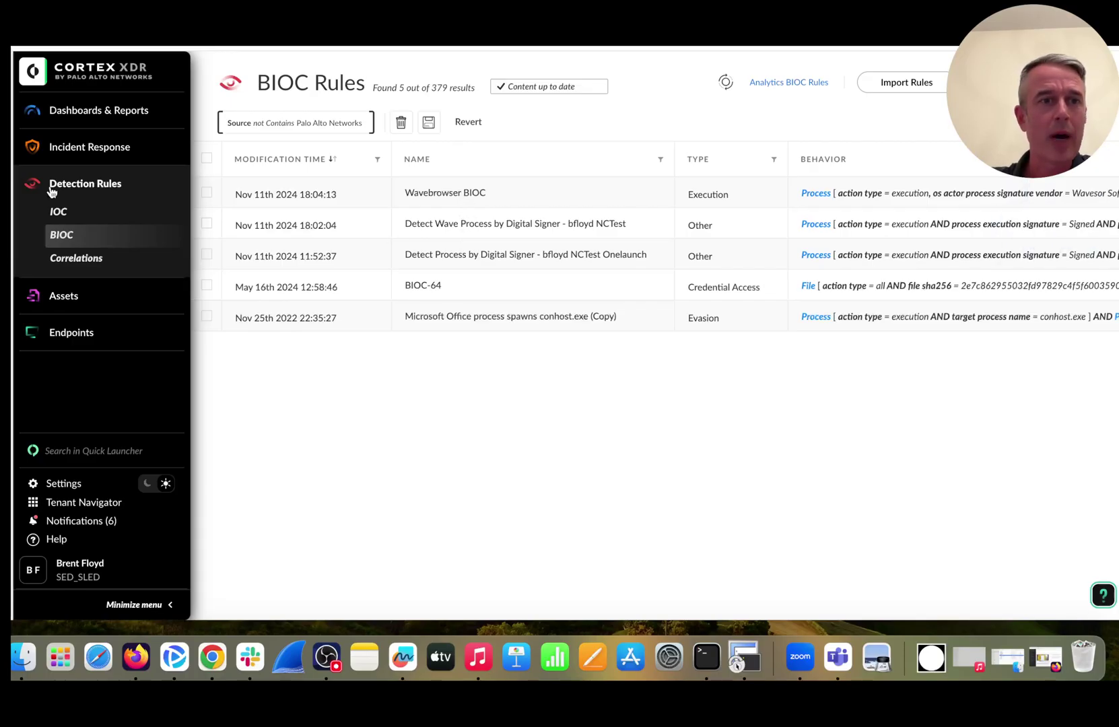
- Review the XDR BIOC alerts in Incidents, including the Wavebrowser BIOC detections
left_click(91, 149)
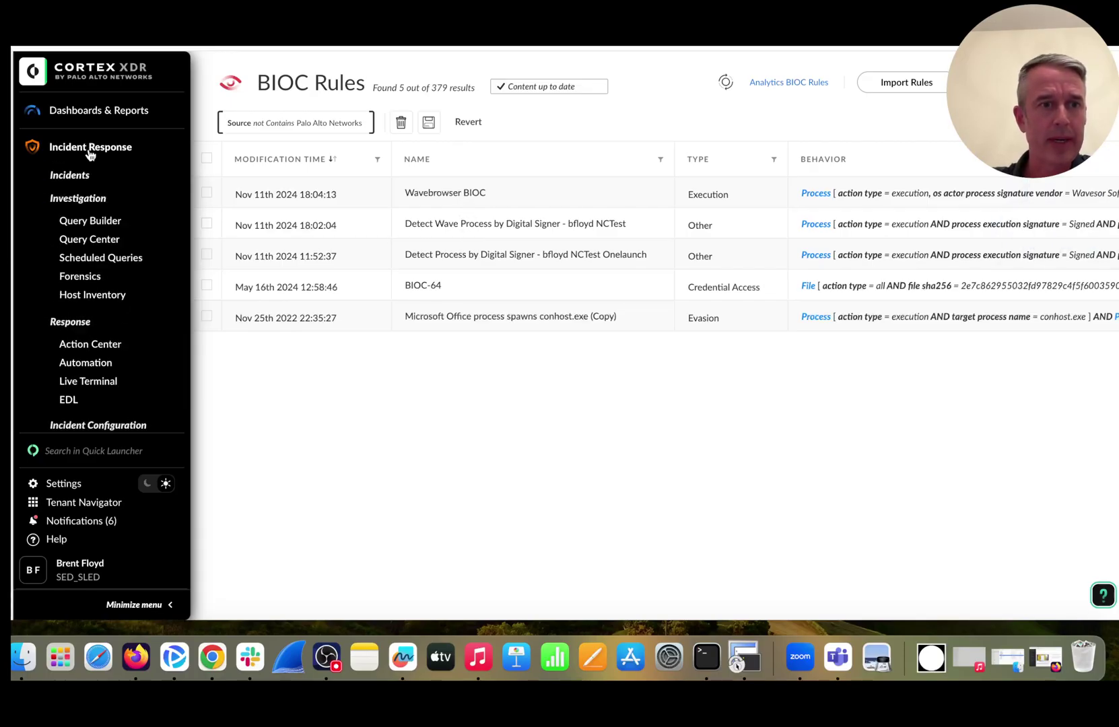
left_click(78, 176)
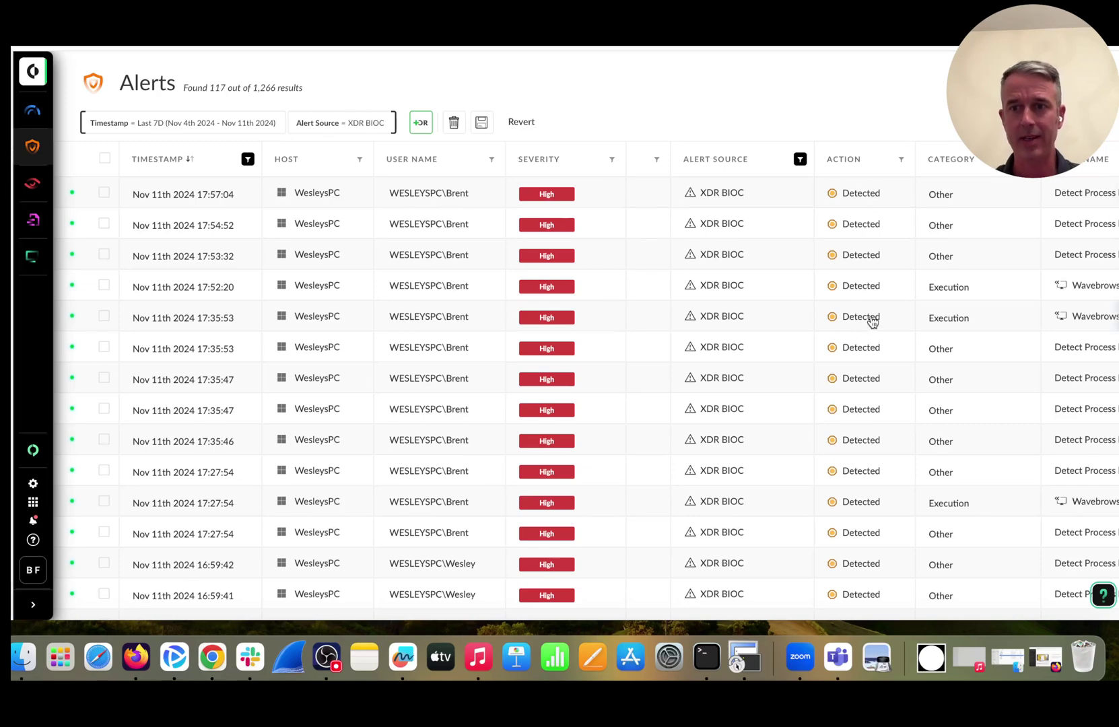
scroll(872, 321, "right", 5)
scroll(873, 321, "right", 3)
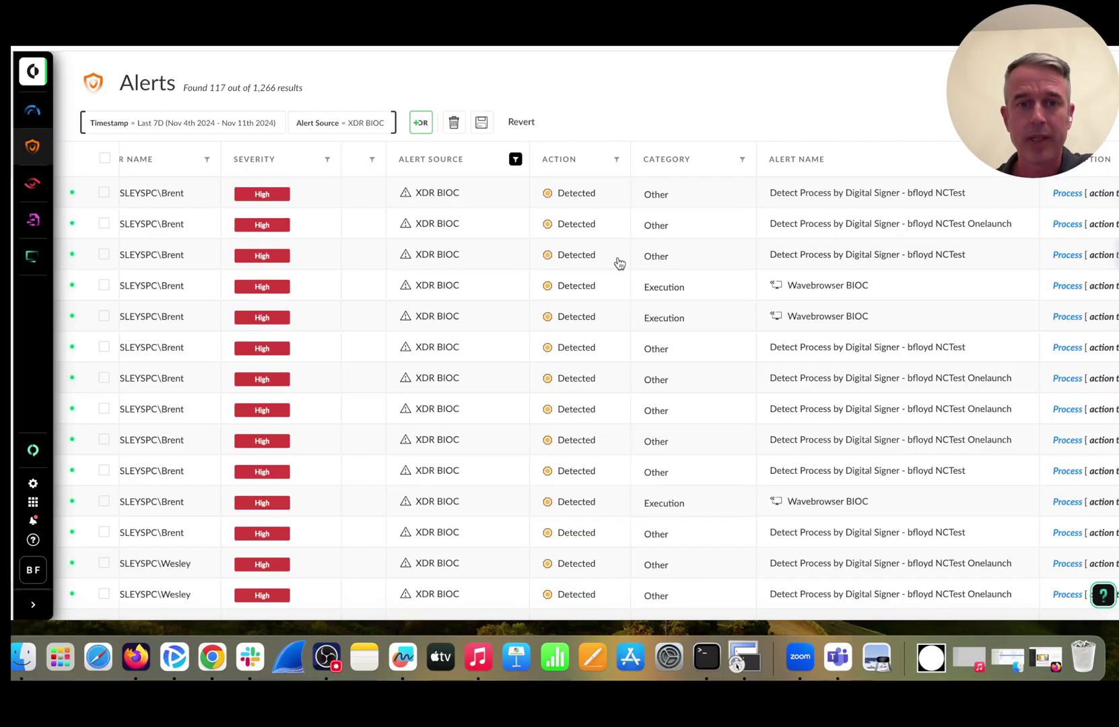
scroll(620, 263, "left", 8)
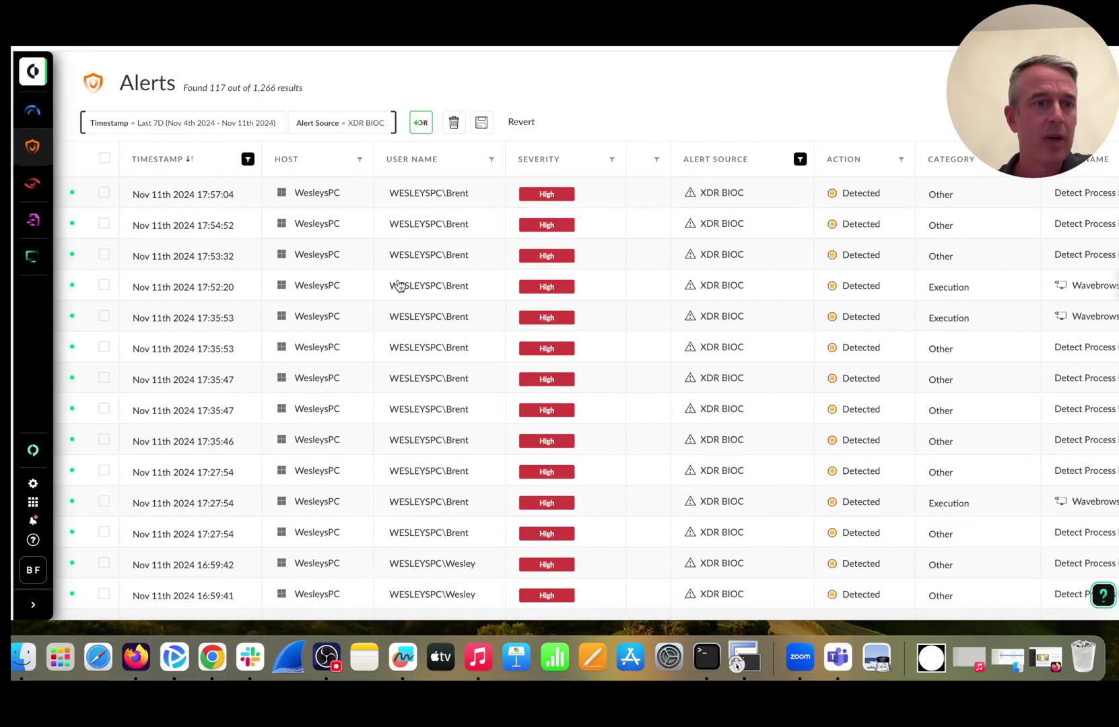
mouse_move(33, 229)
mouse_move(38, 263)
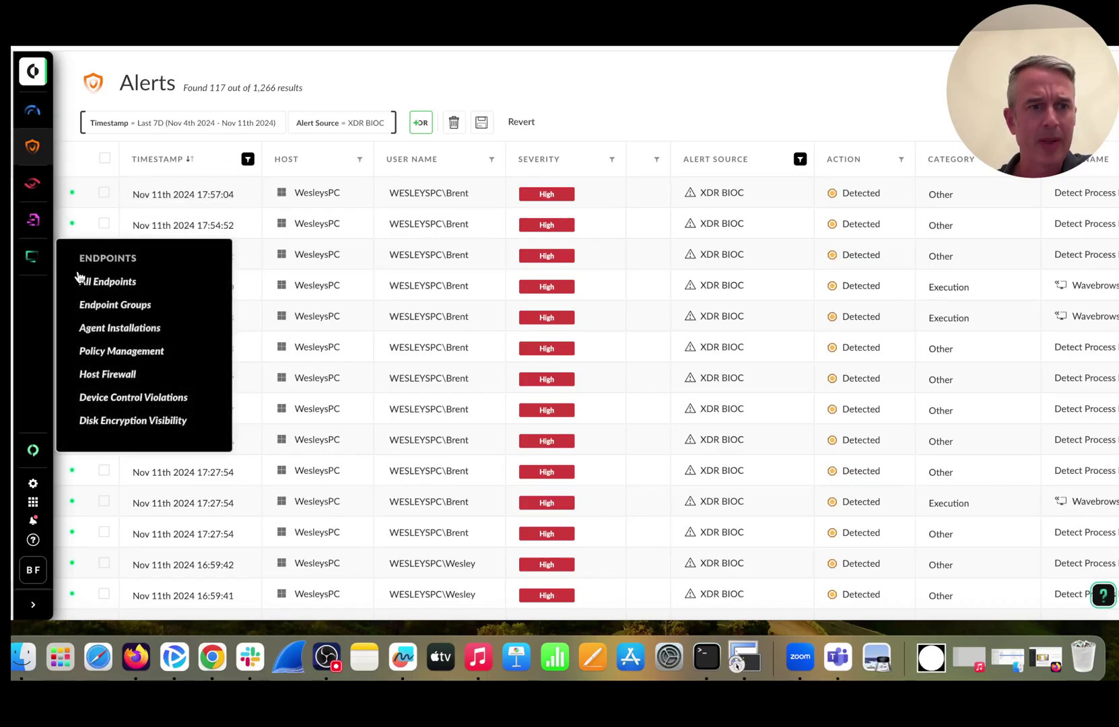
- Save the Windows Default restrictions profile as a new profile named 'App Blacklist'
left_click(122, 360)
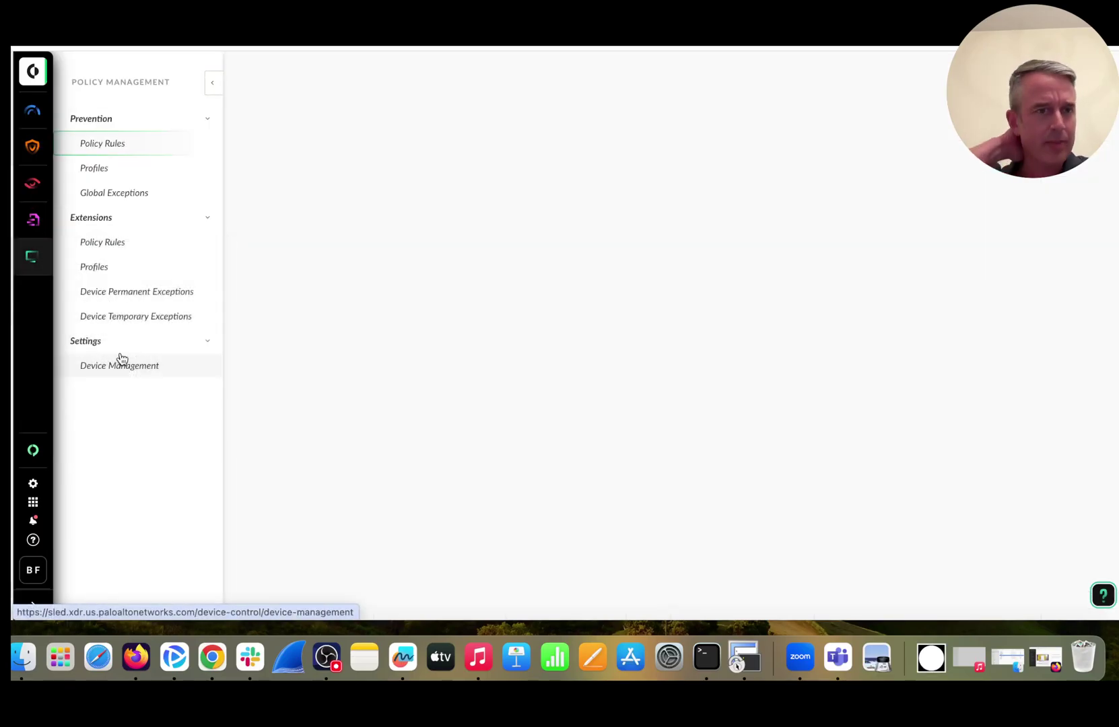
left_click(95, 176)
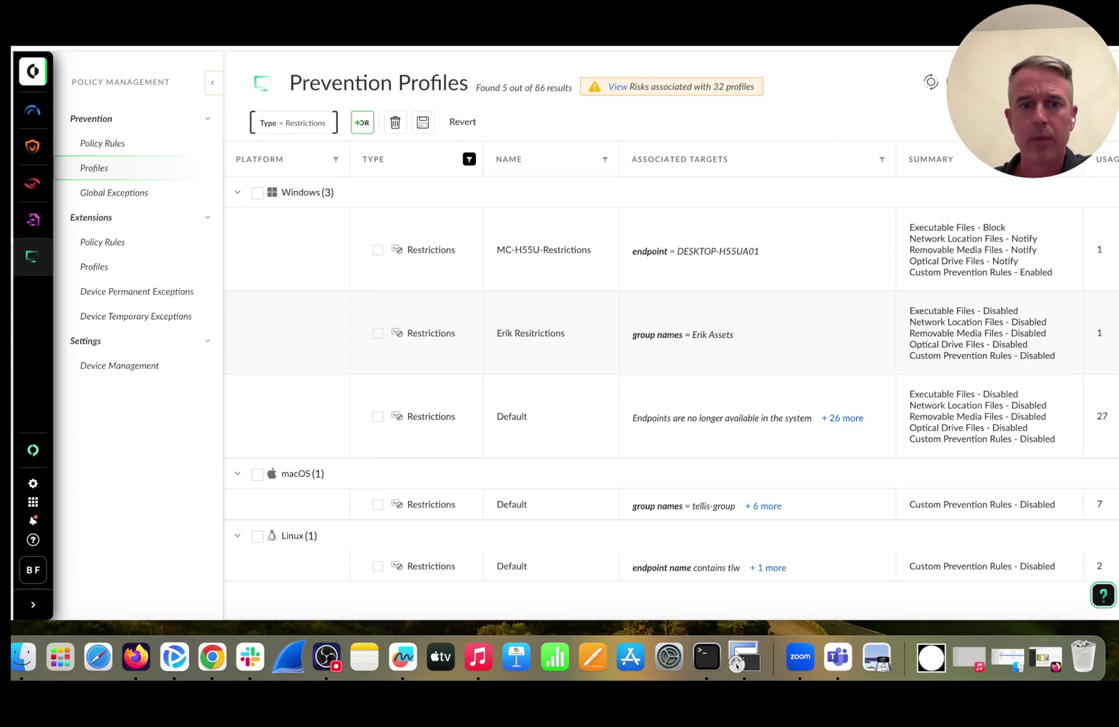
left_click(554, 419)
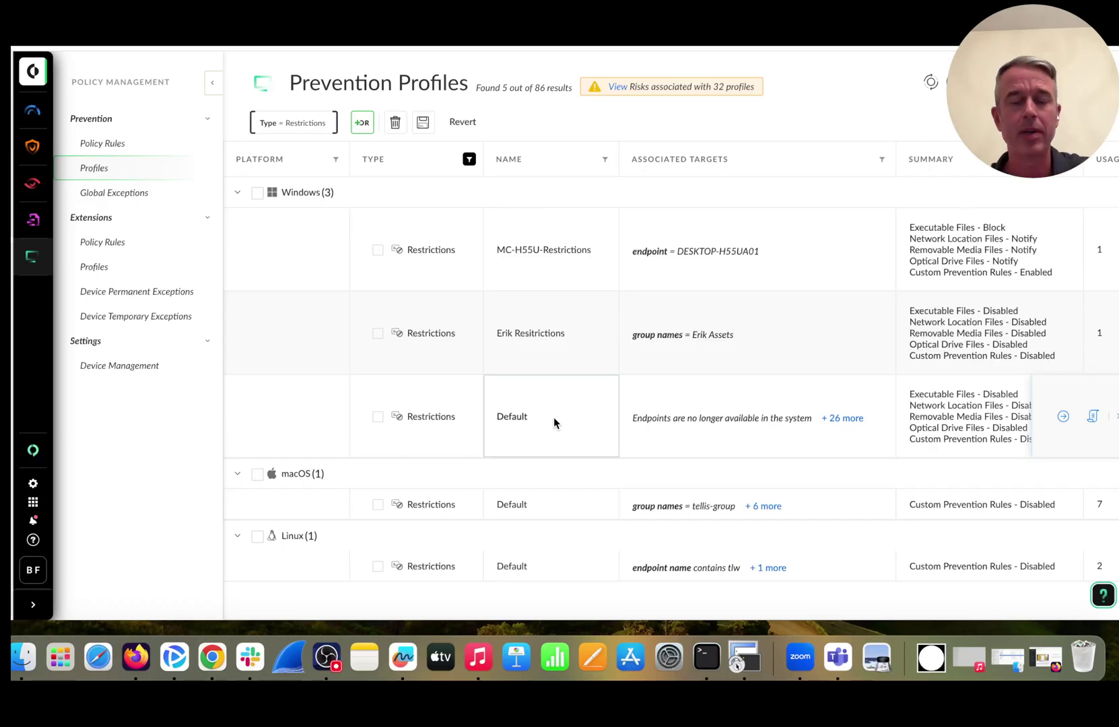
right_click(553, 421)
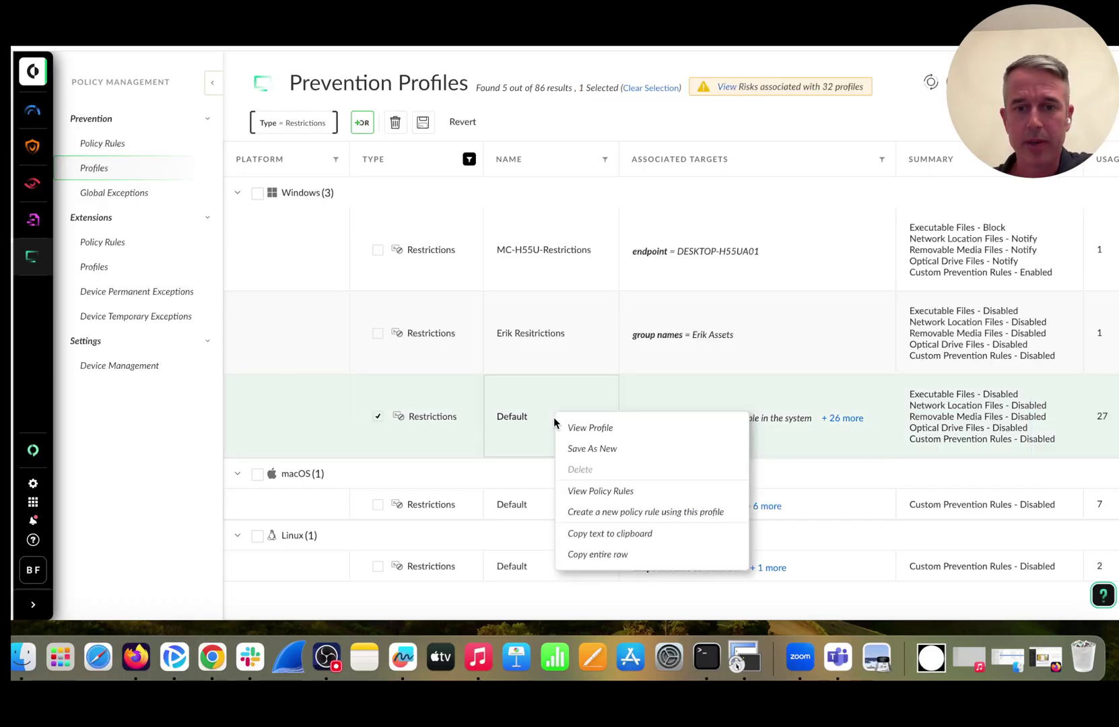
left_click(589, 449)
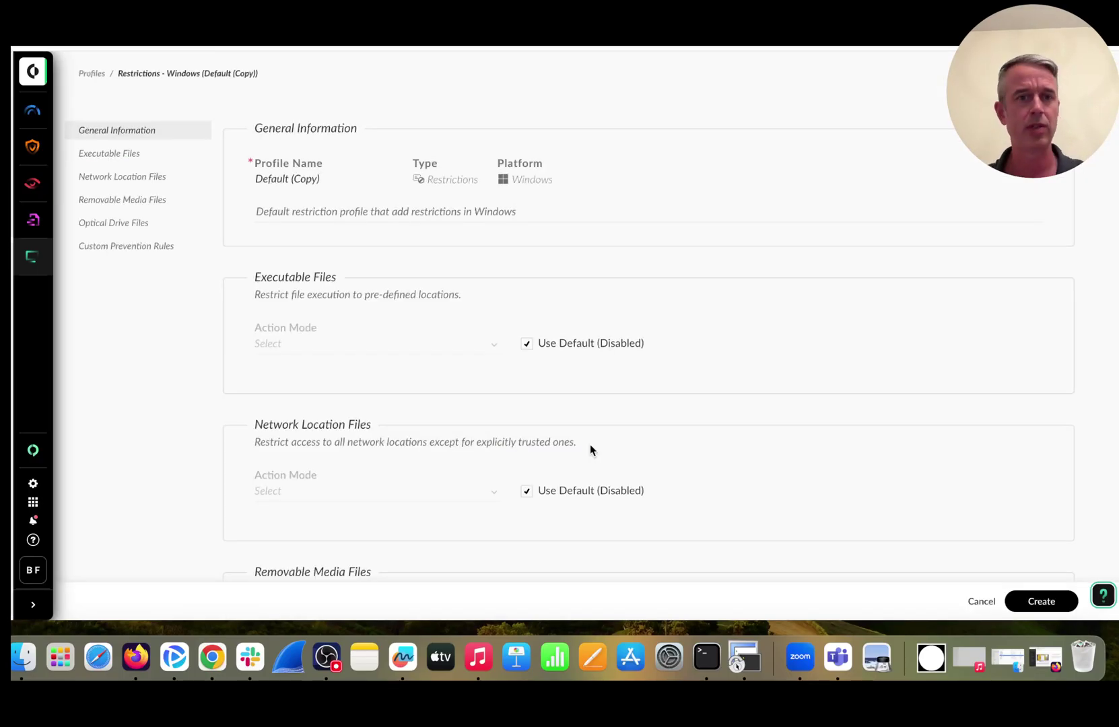
triple_click(294, 178)
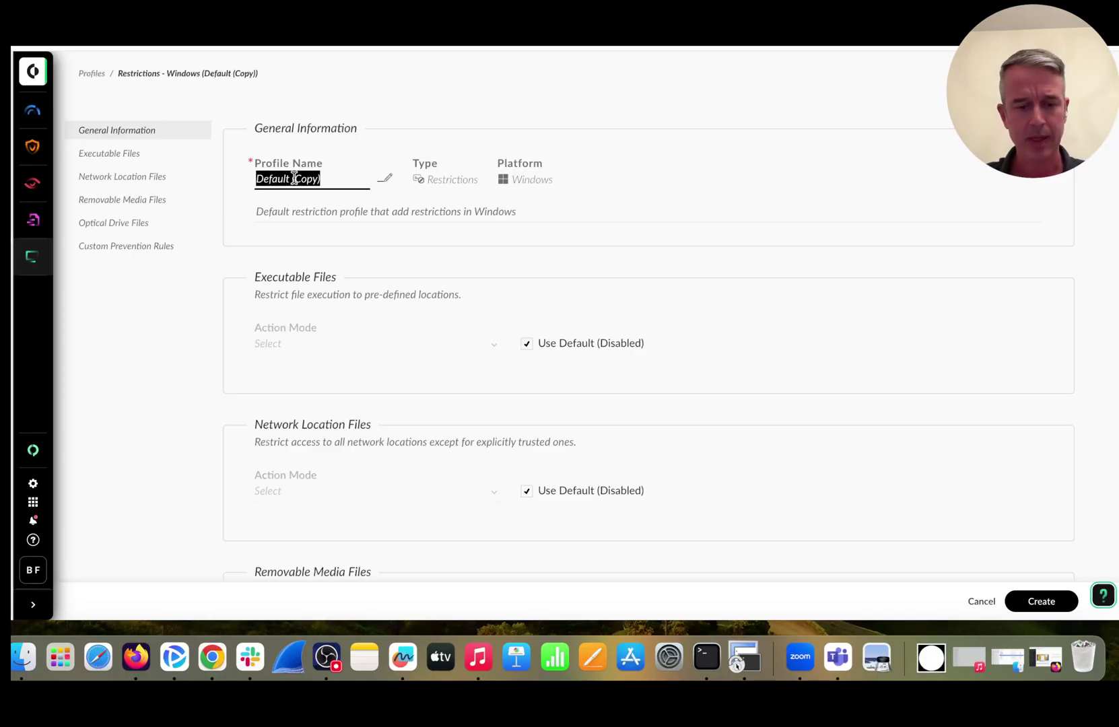
type("App Blacklist")
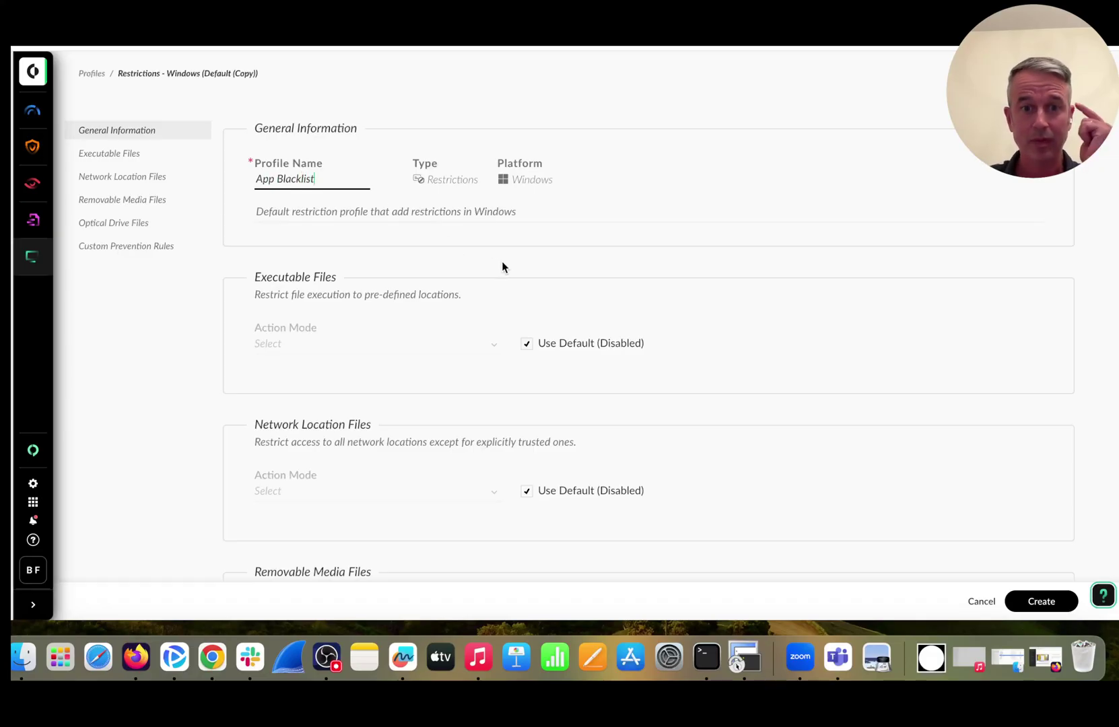
left_click(502, 263)
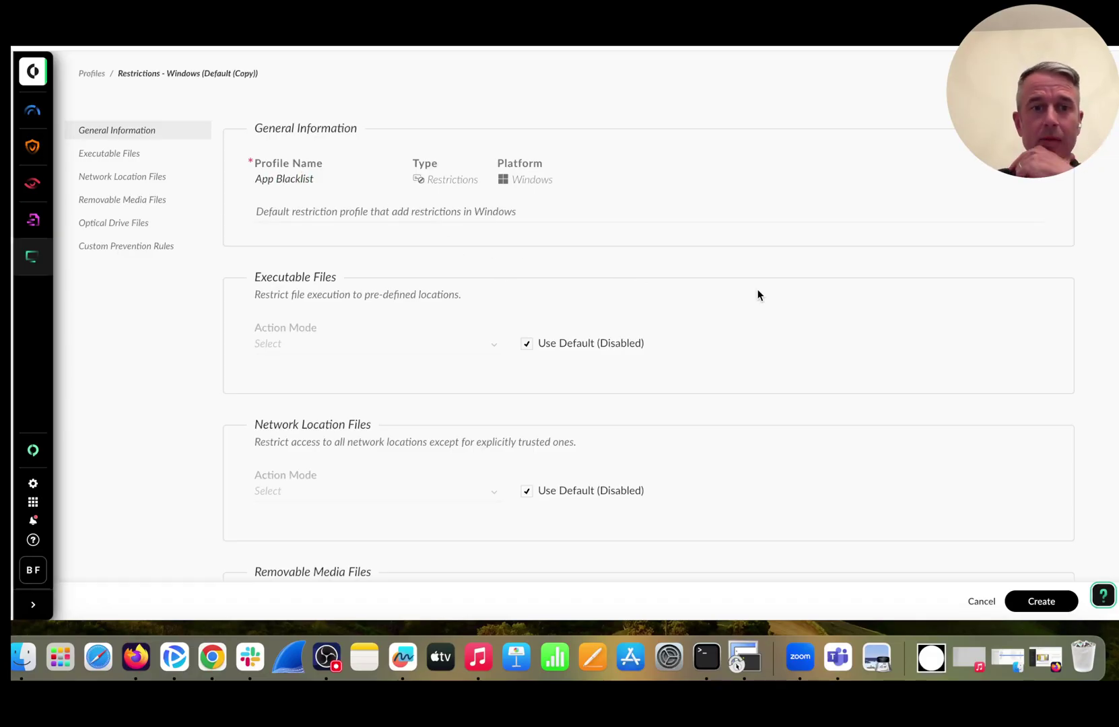
- Set Custom Prevention Rules to Enabled and create the App Blacklist profile
scroll(757, 295, "down", 5)
scroll(757, 295, "down", 8)
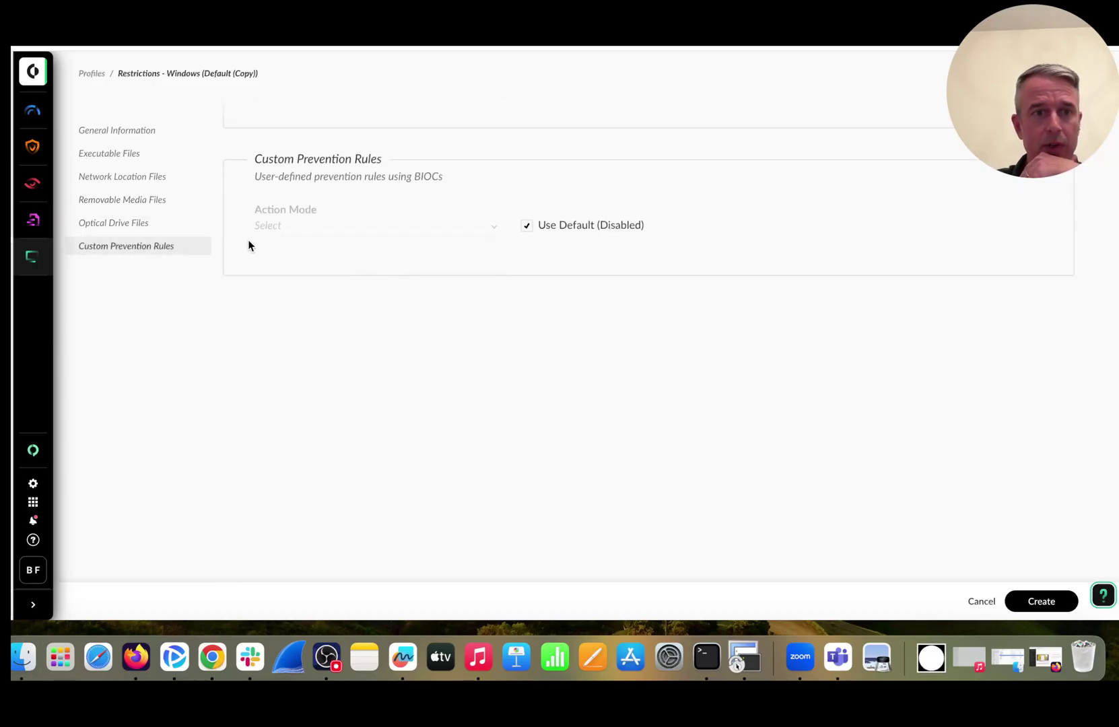
left_click(317, 229)
left_click(316, 248)
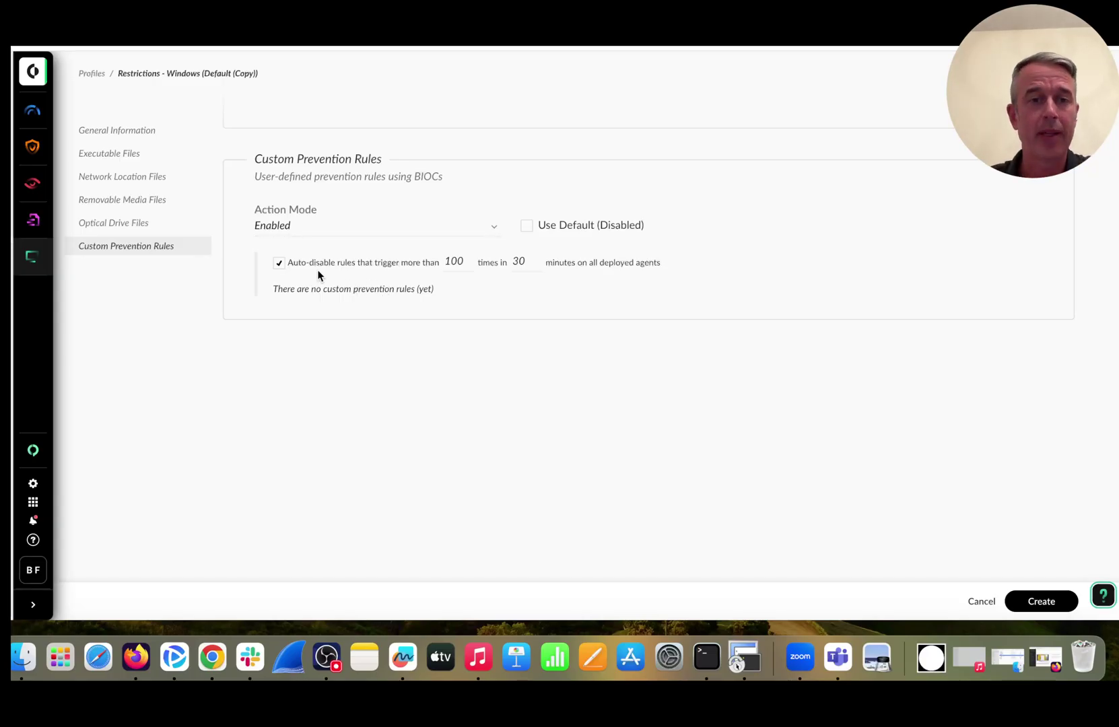
left_click(1051, 601)
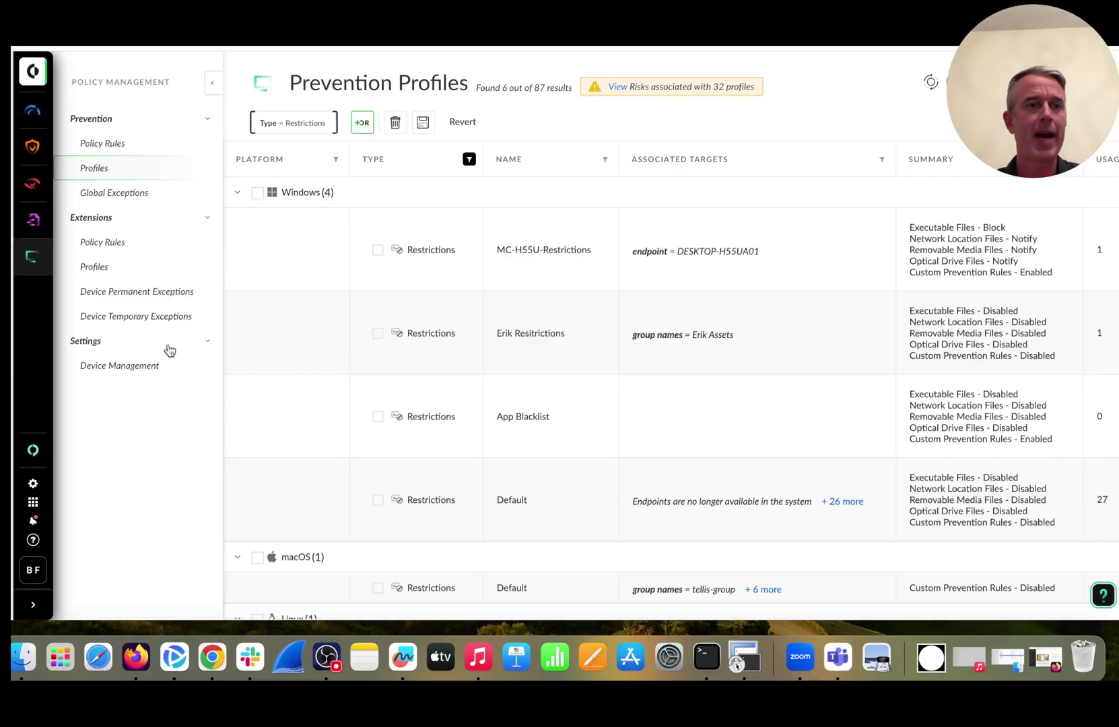
- Add the Wave signer rule to the App Blacklist Windows restrictions profile
mouse_move(31, 184)
left_click(87, 232)
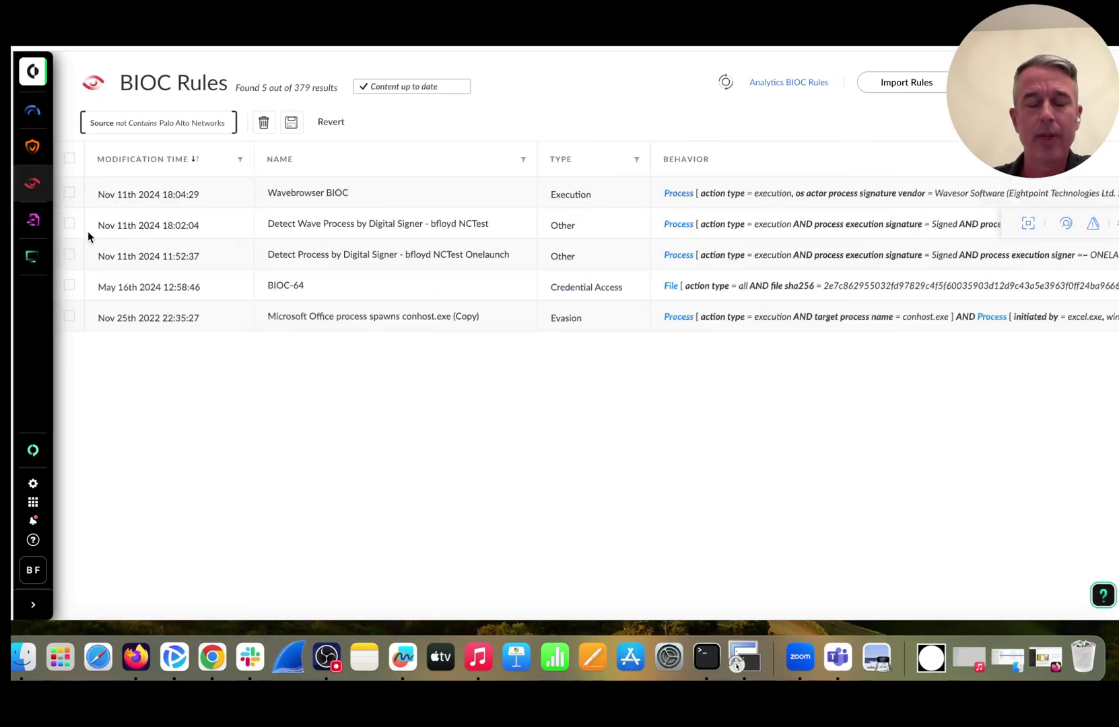
right_click(406, 226)
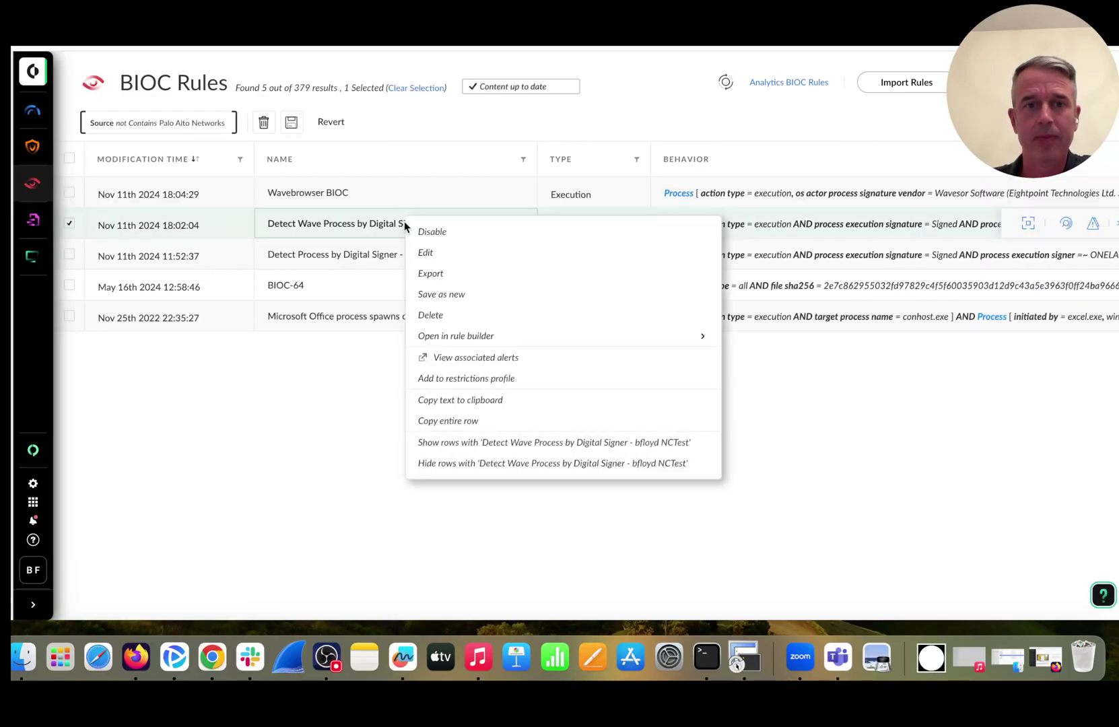
left_click(481, 380)
left_click(568, 274)
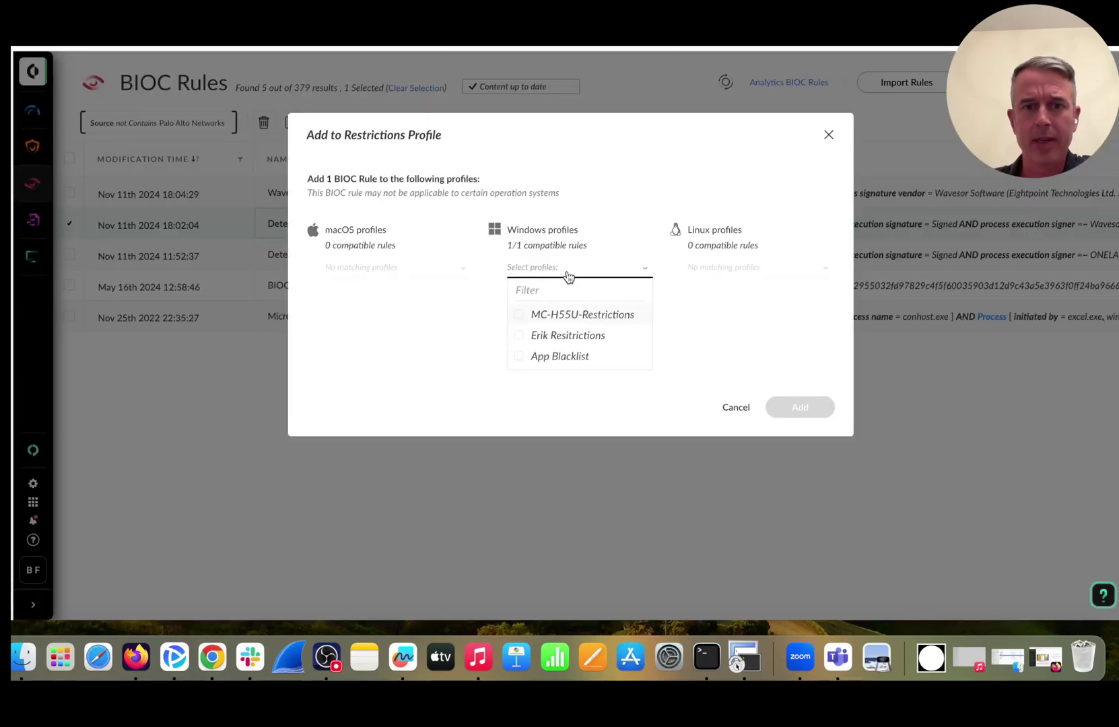
left_click(560, 356)
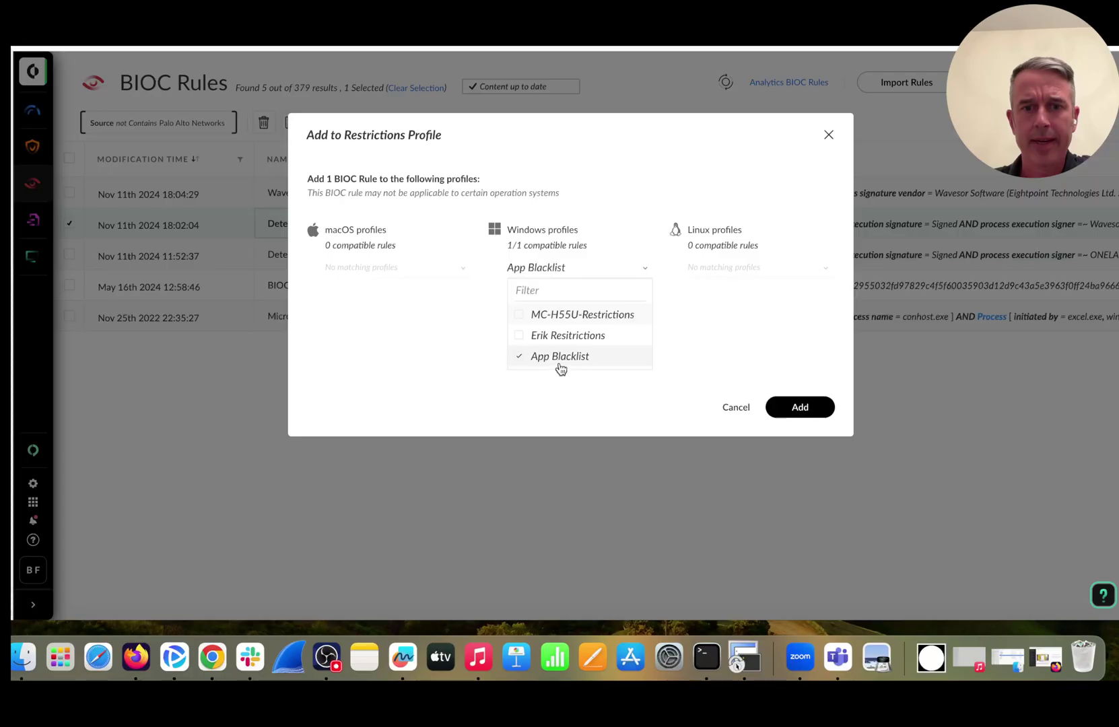
left_click(798, 408)
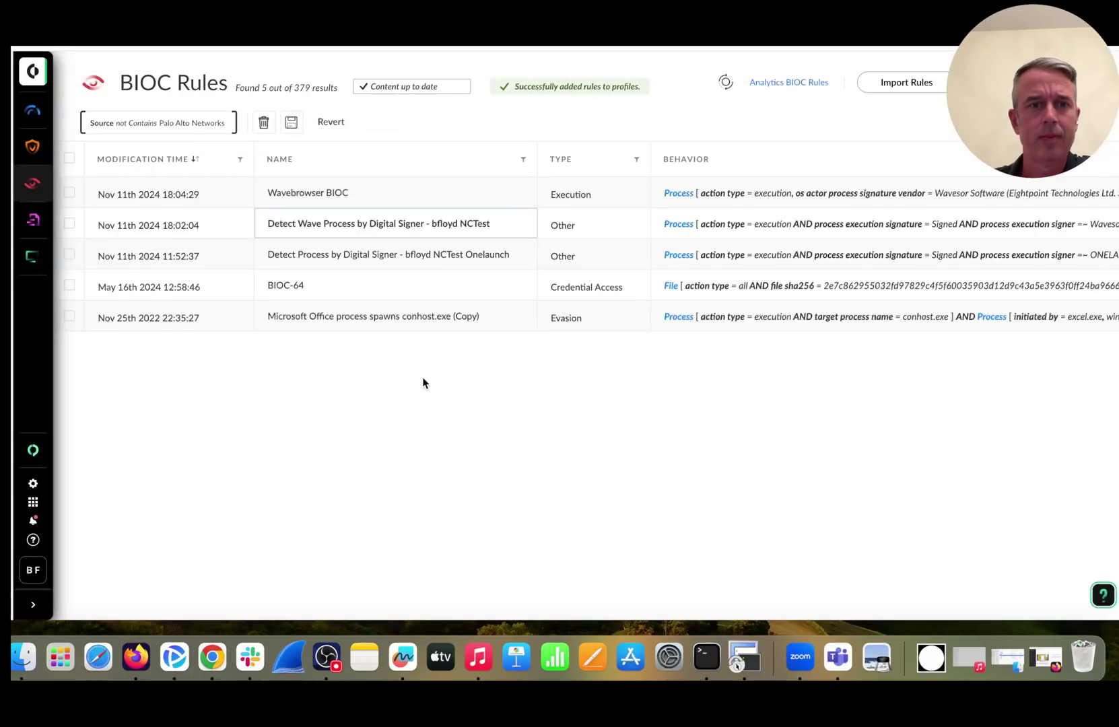
- Add the OneLaunch signer rule to the App Blacklist Windows restrictions profile
left_click(372, 258)
right_click(372, 258)
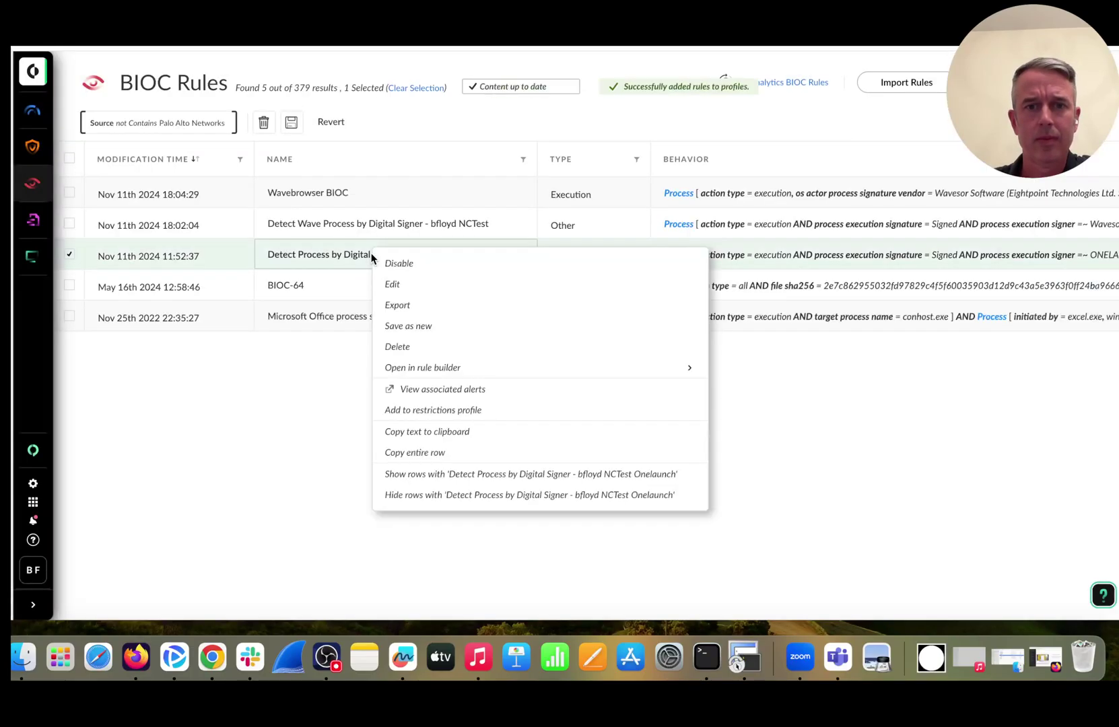
left_click(433, 410)
left_click(542, 278)
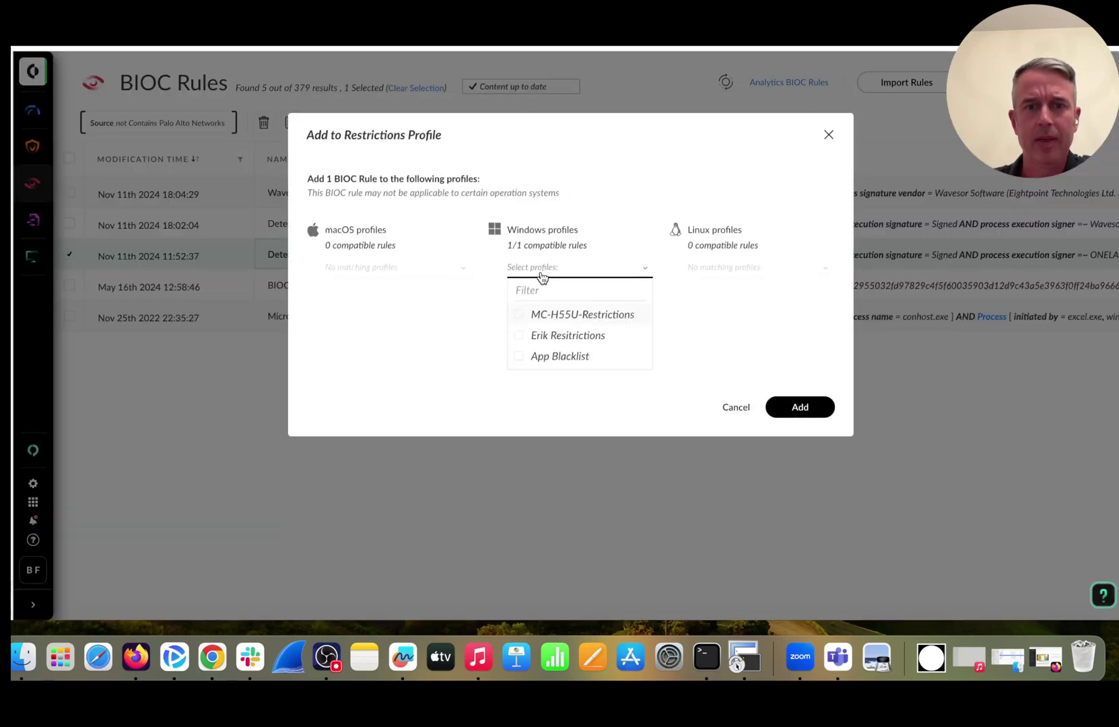
left_click(557, 362)
left_click(801, 410)
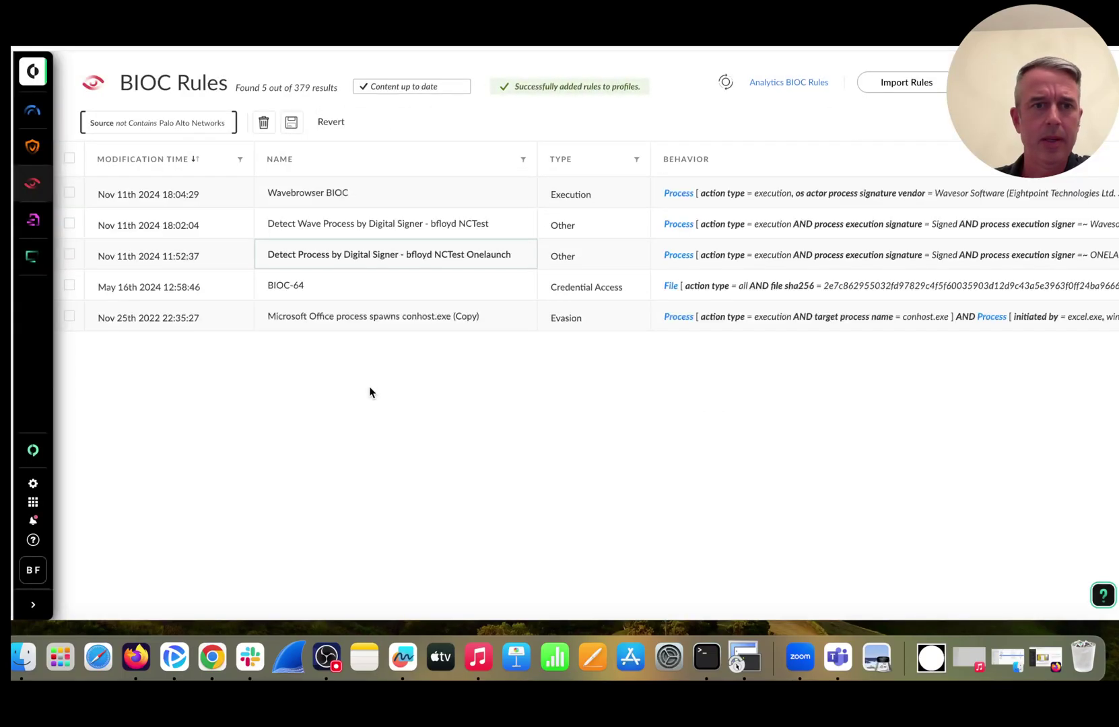
- Add the Wavebrowser BIOC rule to the App Blacklist Windows restrictions profile
right_click(334, 196)
left_click(398, 353)
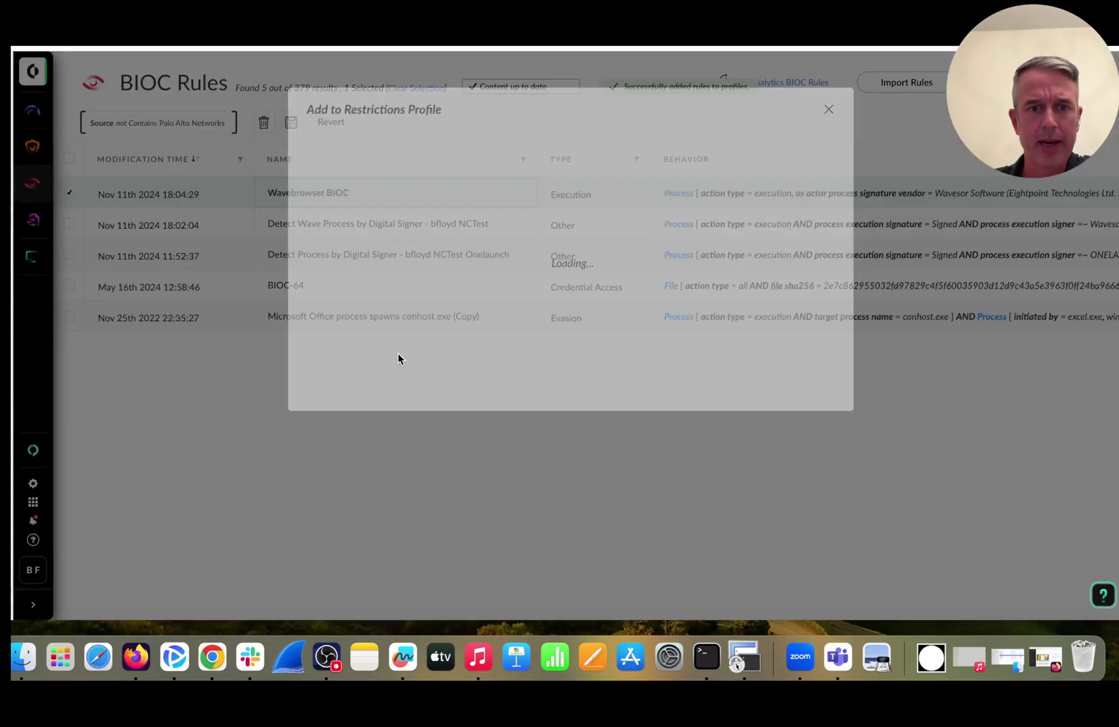
left_click(555, 275)
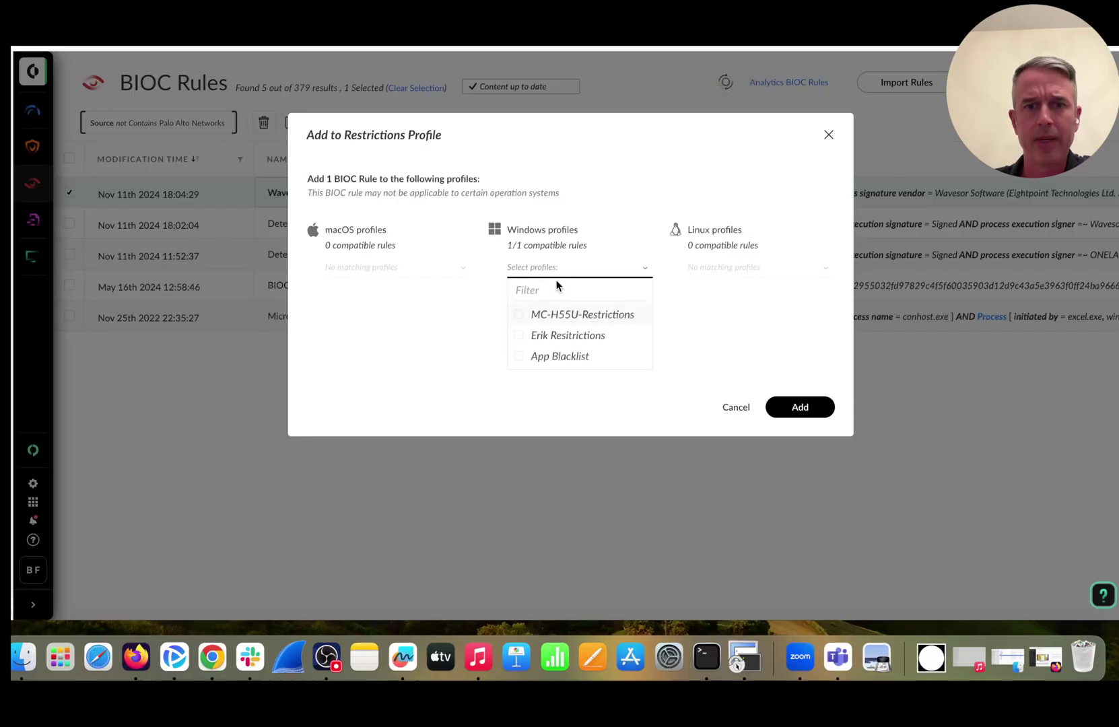
left_click(570, 367)
left_click(801, 408)
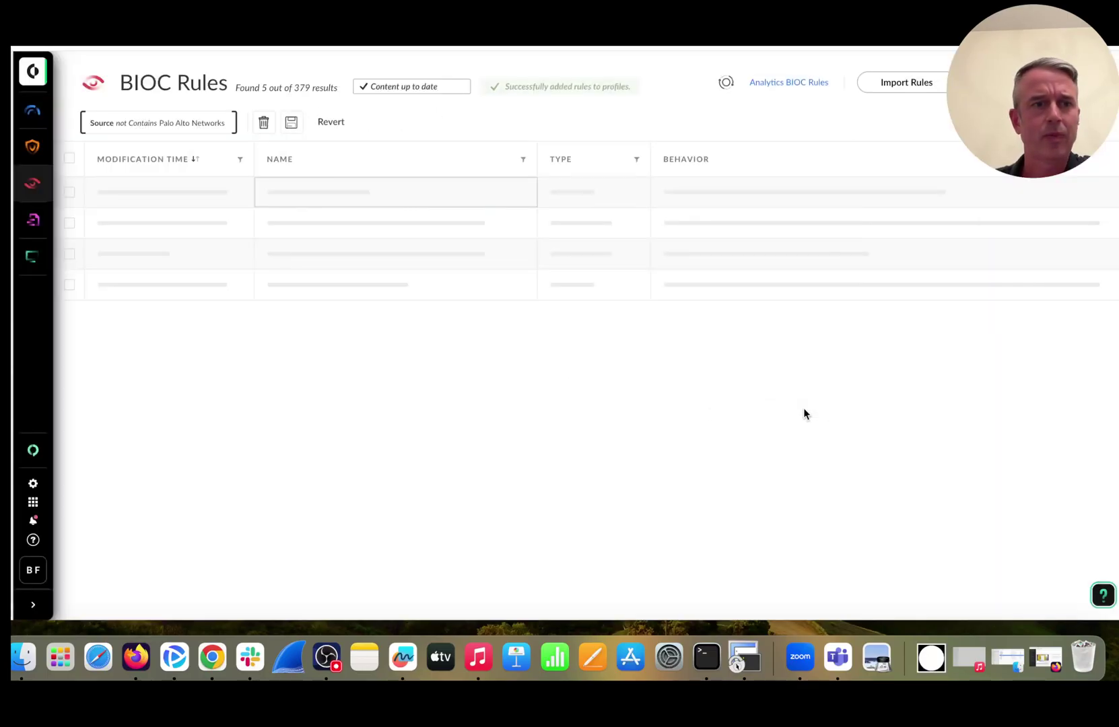
- Open the App Blacklist restriction profile for editing from the prevention profiles list
mouse_move(30, 262)
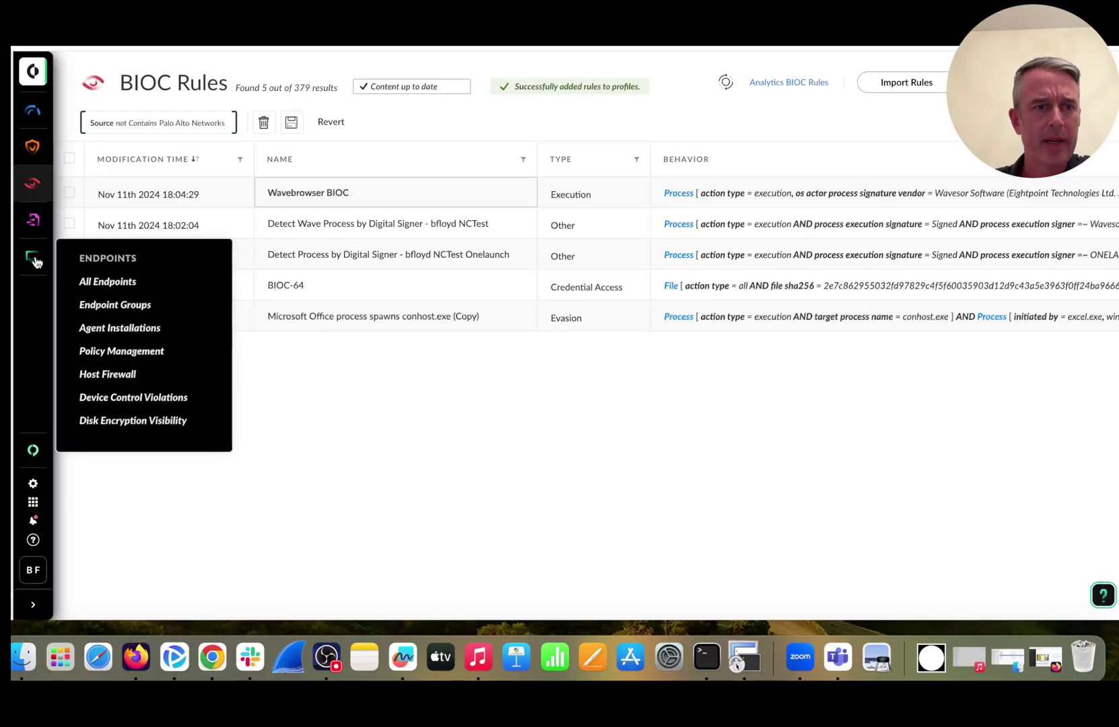
left_click(109, 354)
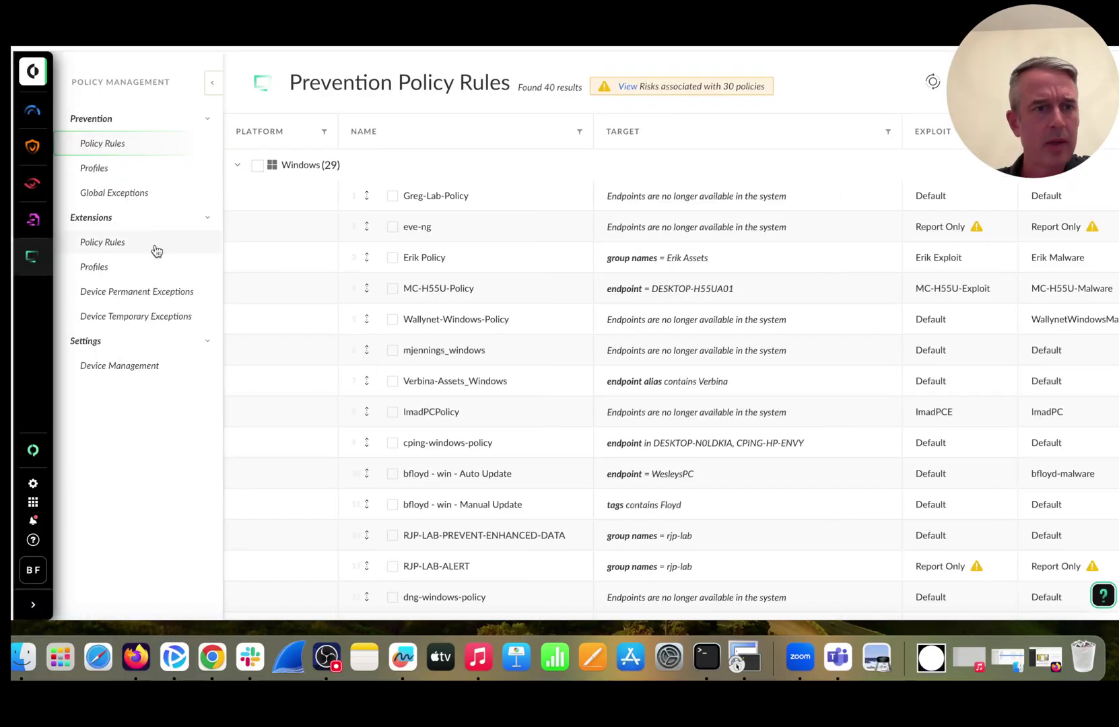
left_click(95, 168)
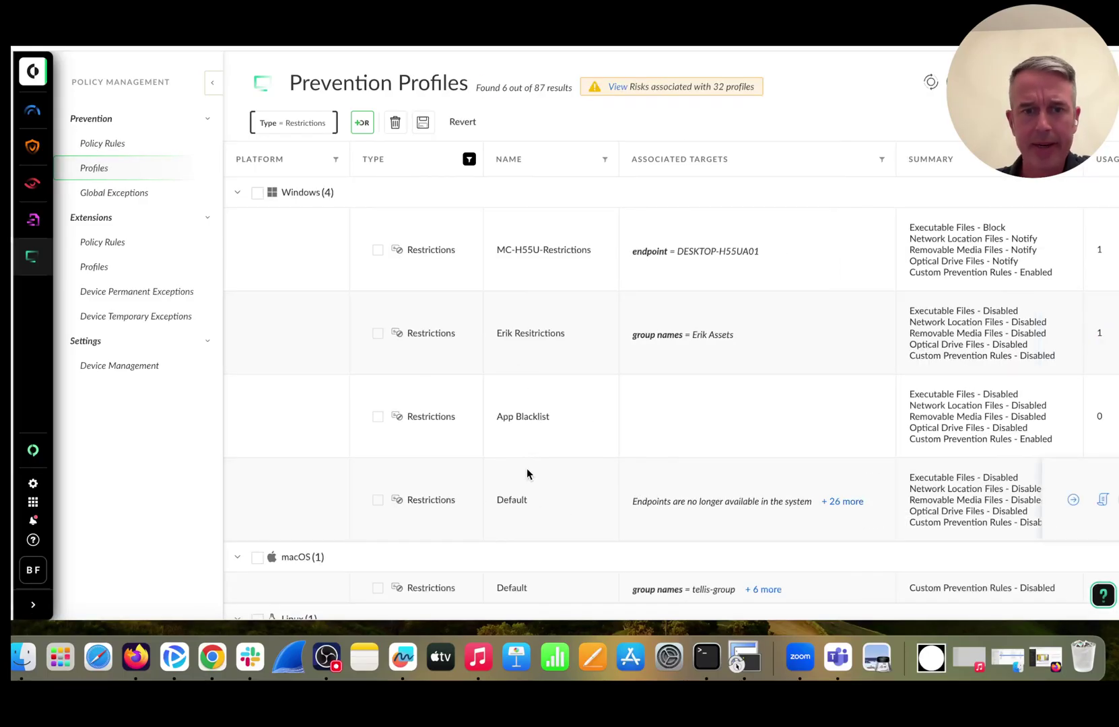
right_click(526, 425)
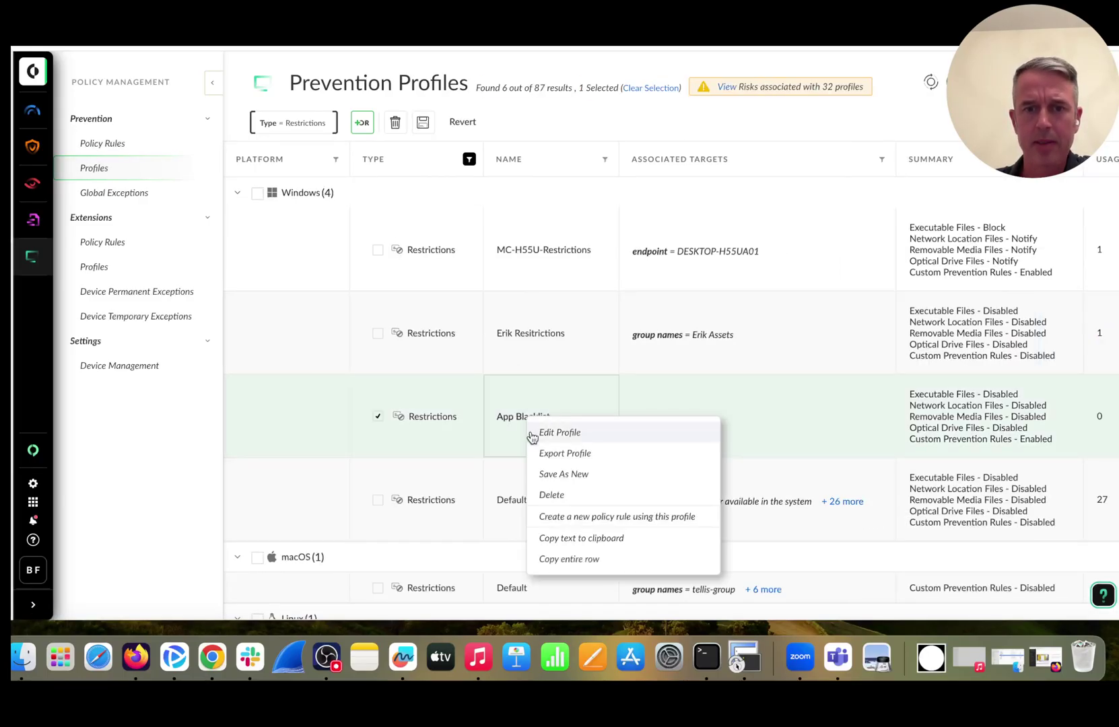
left_click(531, 431)
- Check its three Wave and OneLaunch custom prevention rules, then save the profile
scroll(548, 428, "down", 15)
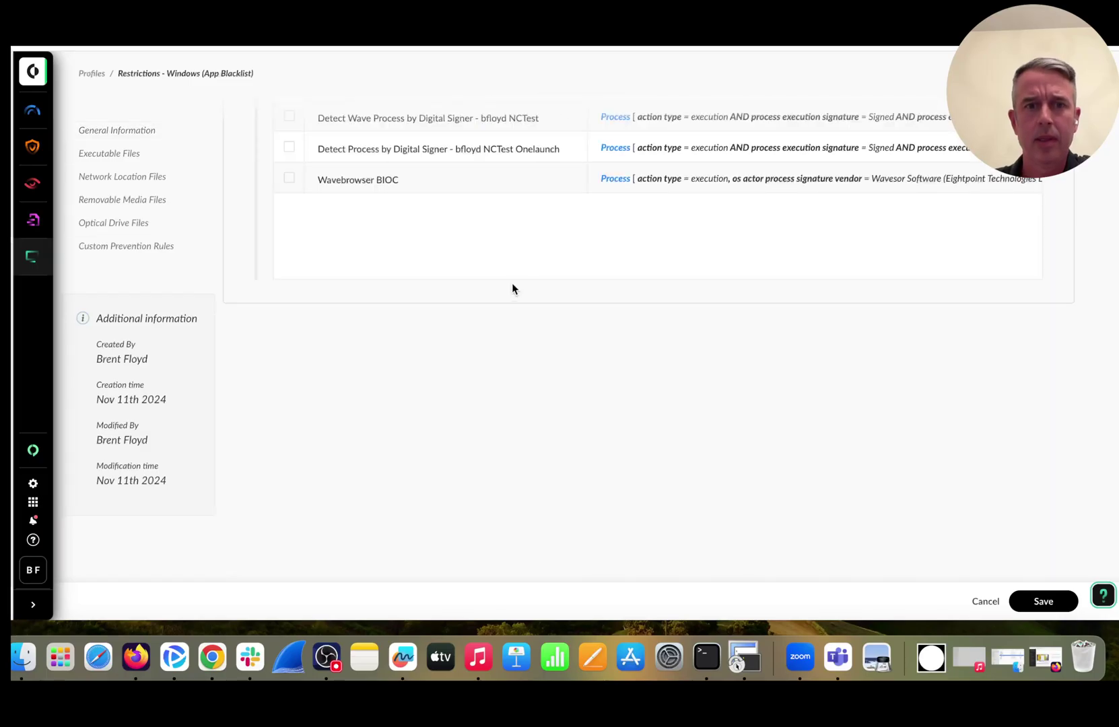
scroll(512, 283, "up", 3)
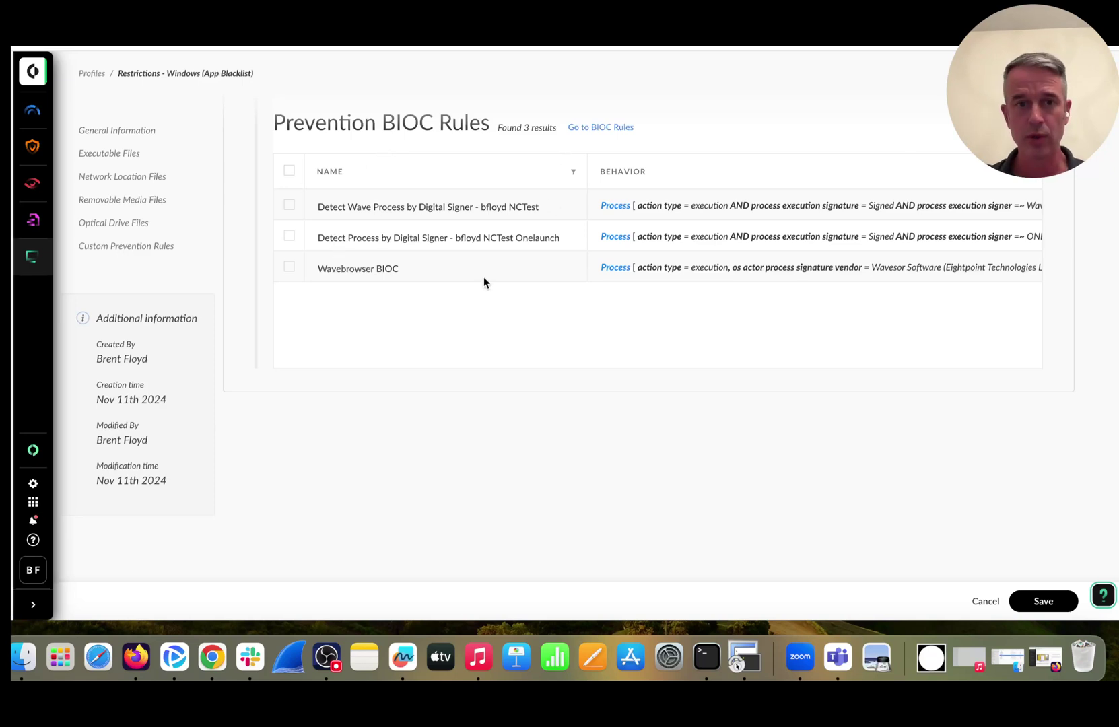
scroll(479, 285, "up", 10)
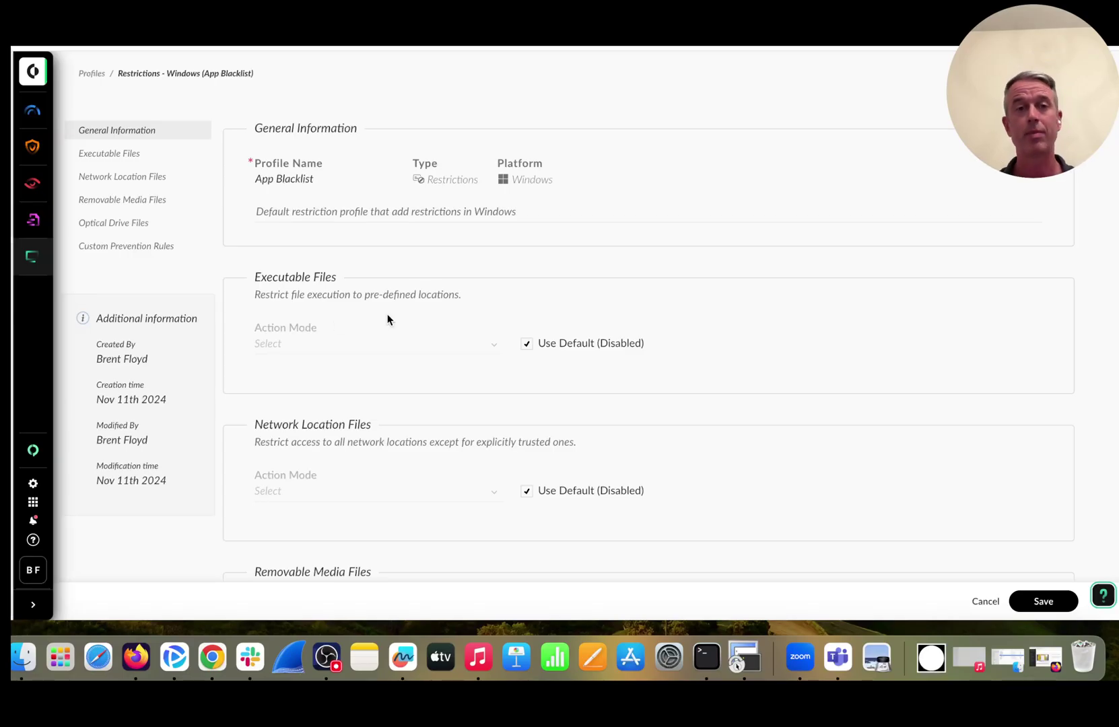
left_click(1042, 600)
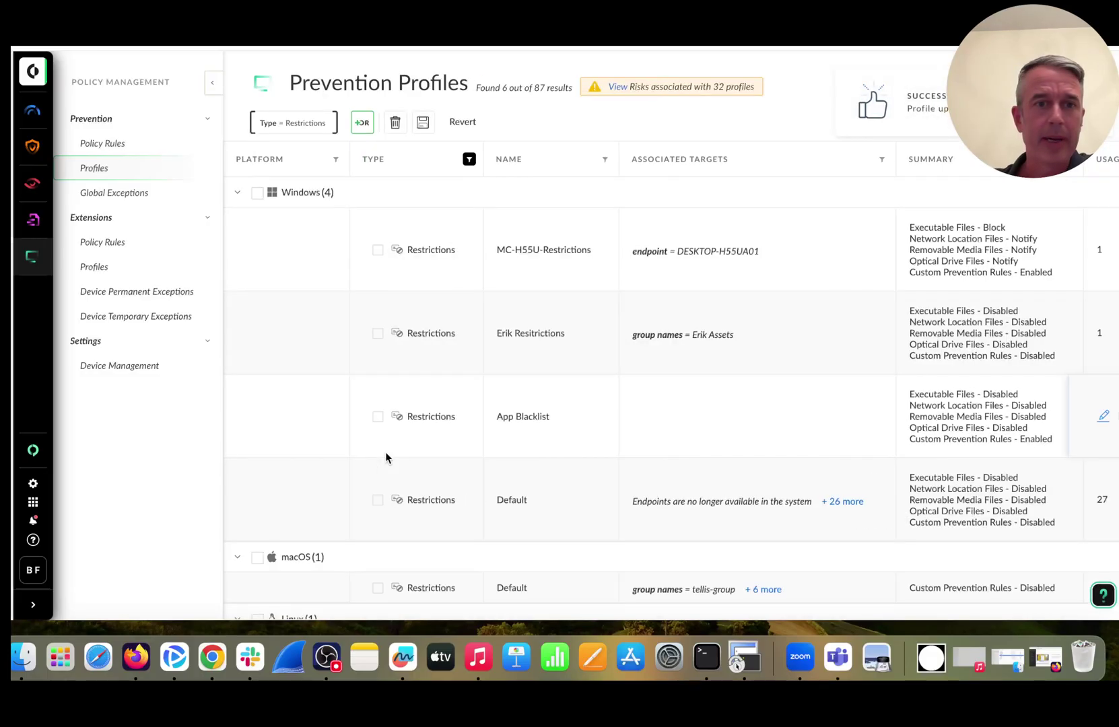
- Set the WesleysPC Windows Auto Update policy's Restrictions profile to App Blacklist
left_click(118, 246)
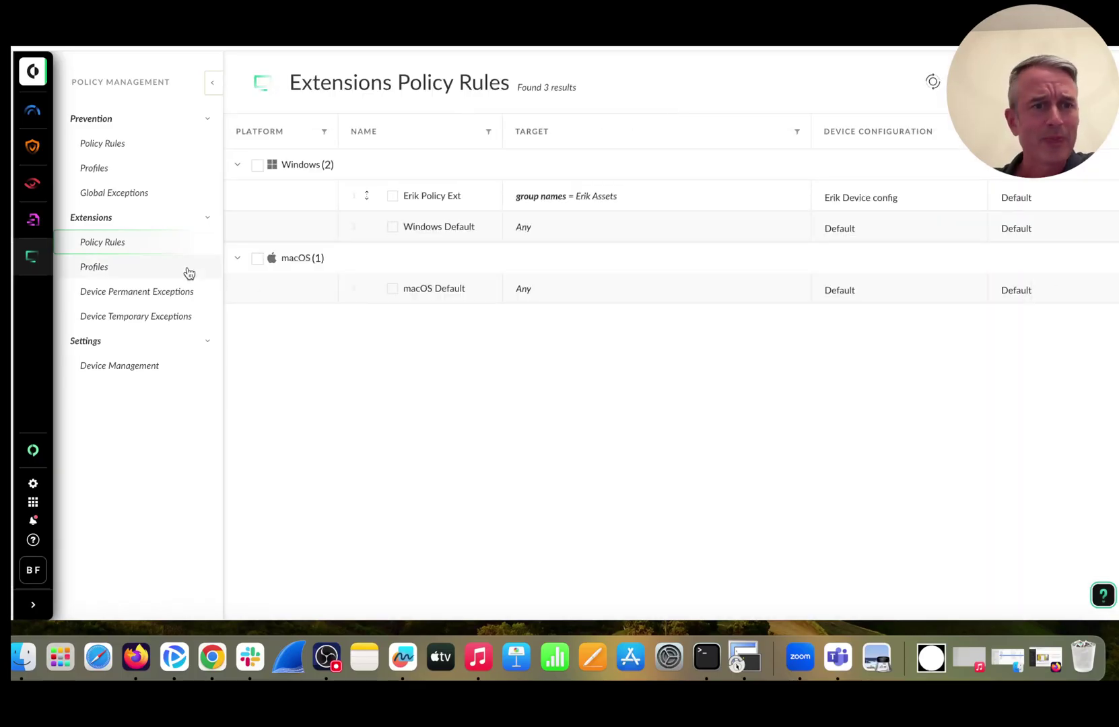
left_click(95, 146)
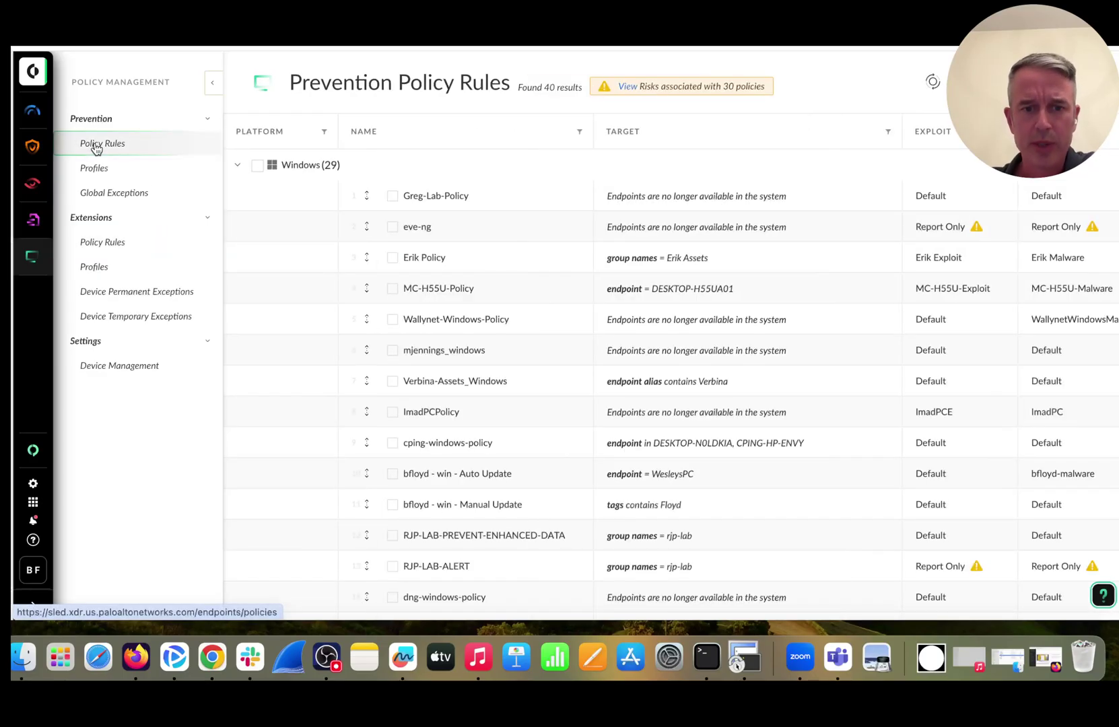
left_click(507, 480)
left_click(1103, 475)
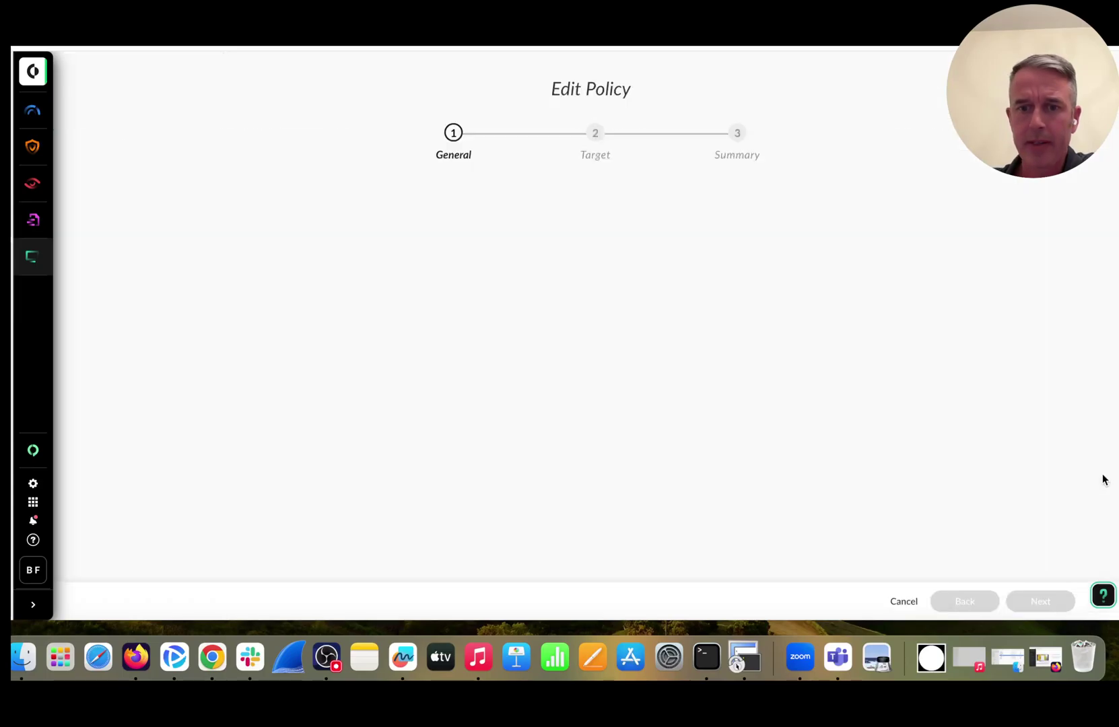
left_click(899, 317)
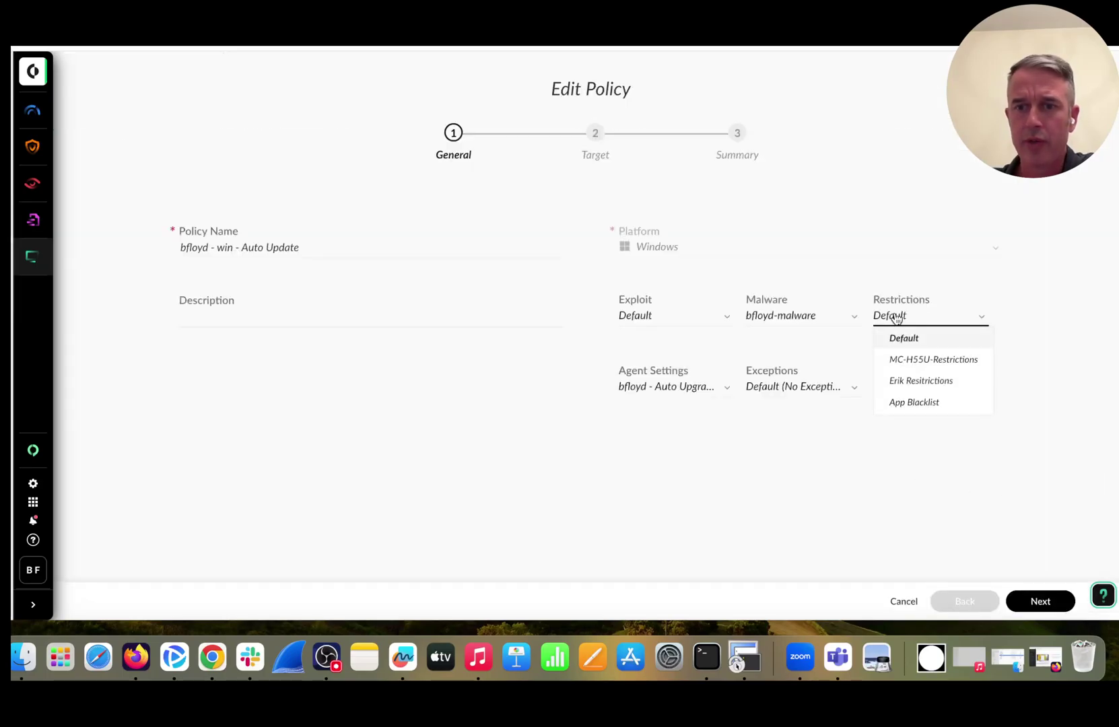
left_click(907, 404)
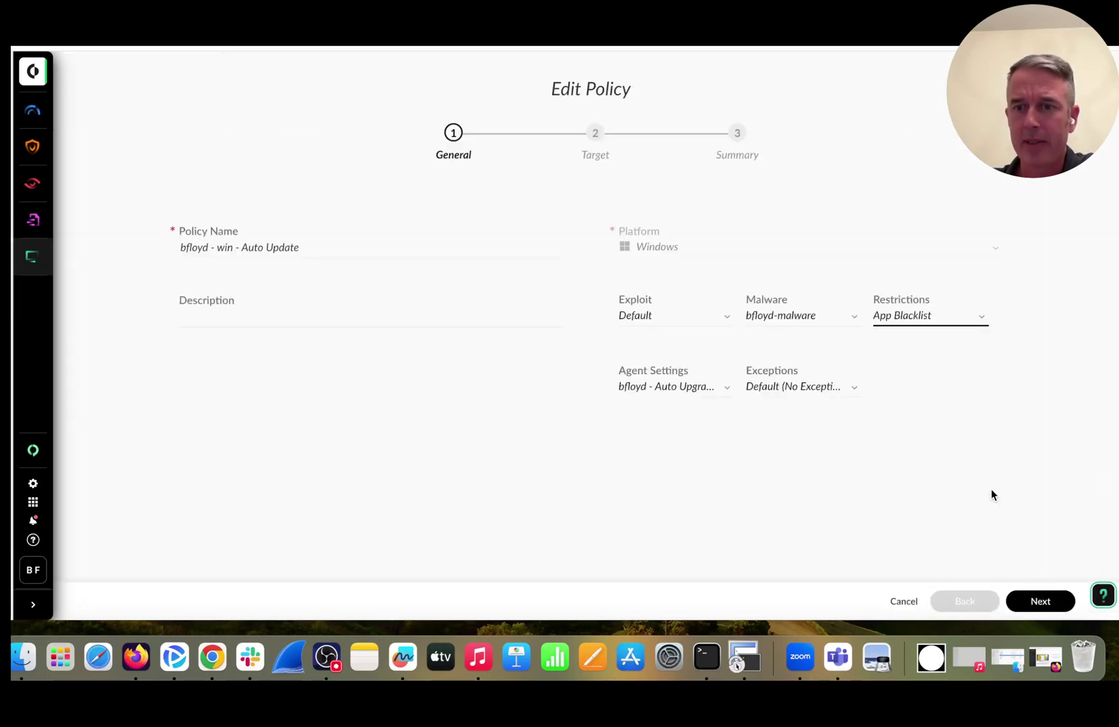
- Keep WesleysPC as the target endpoint and finish editing the policy
left_click(1039, 602)
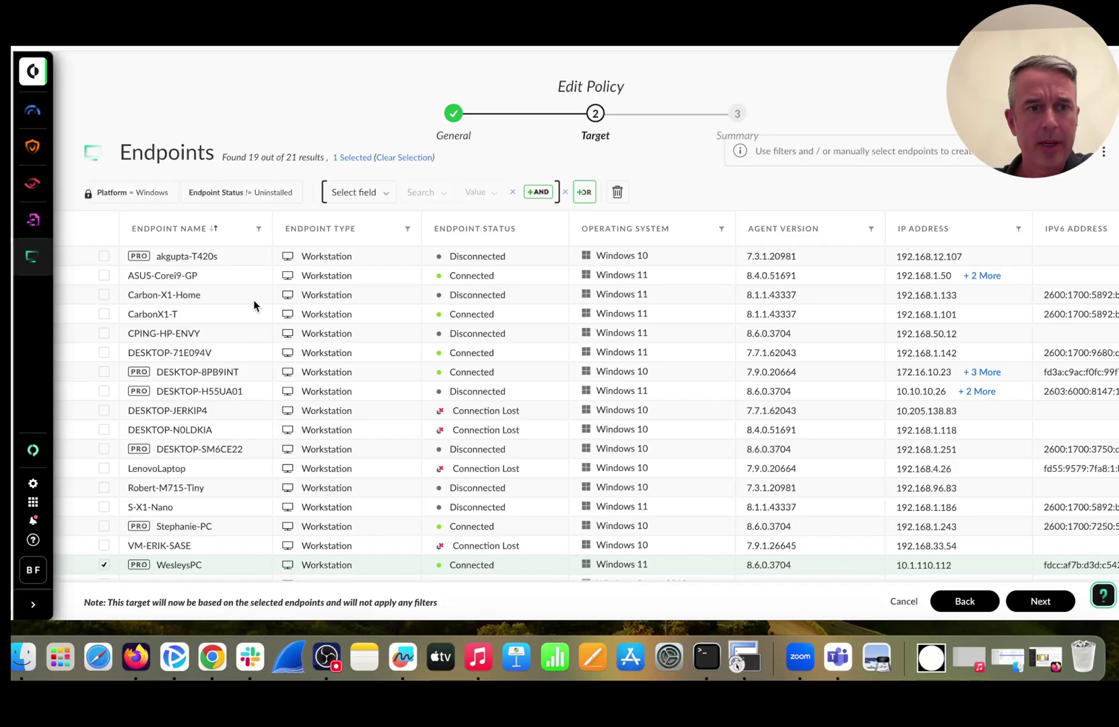
scroll(137, 544, "down", 2)
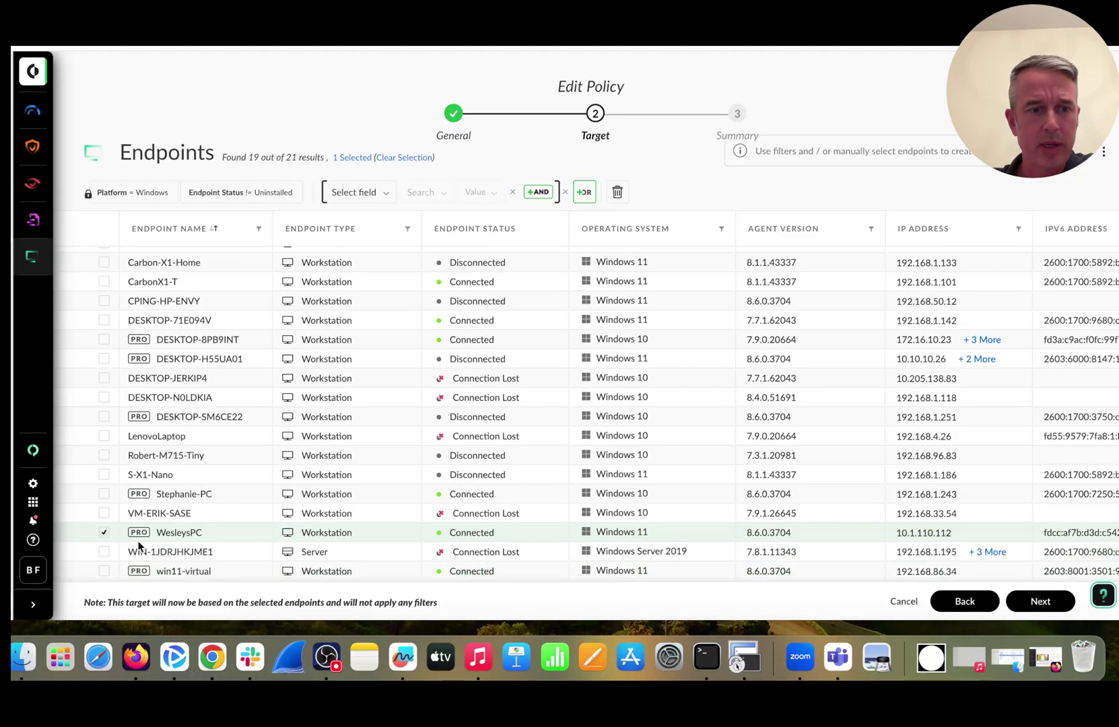
left_click(1041, 602)
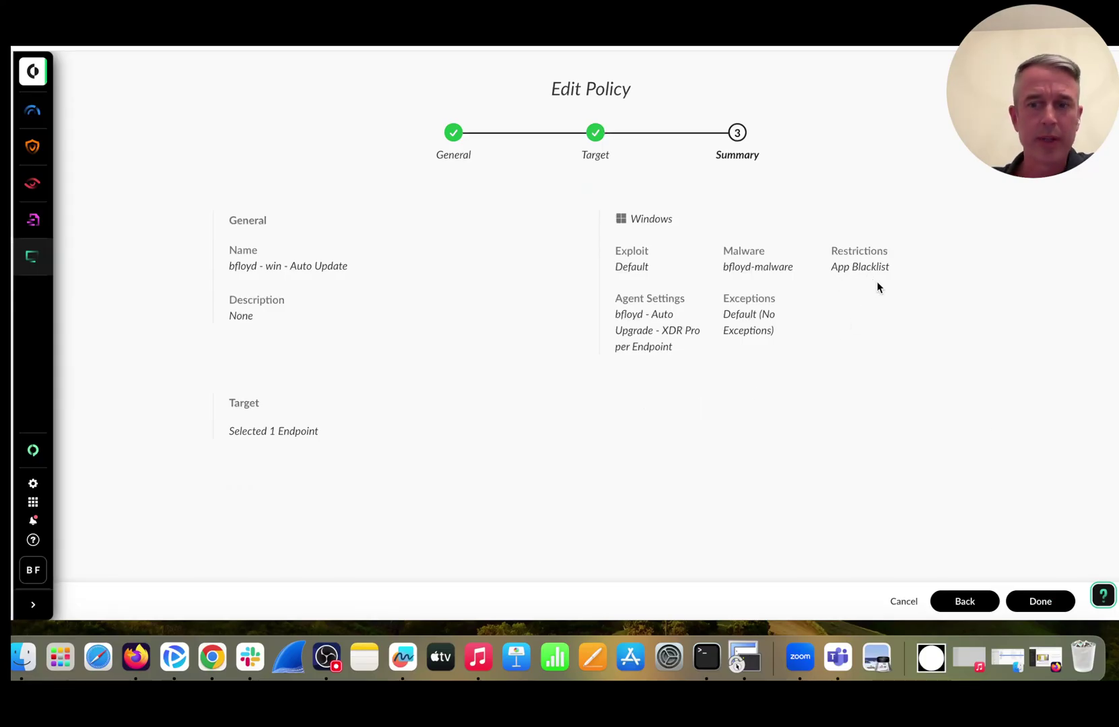
left_click(1040, 601)
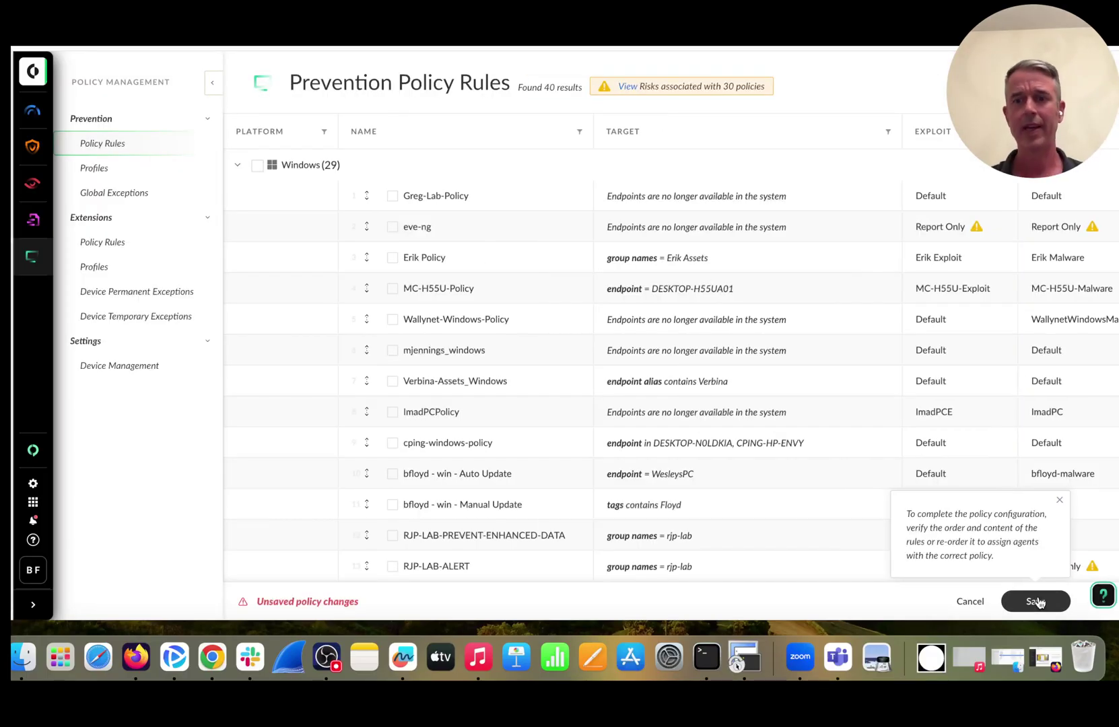
- Save the pending policy changes, check wavebrowser.exe's Wavesor Software signer, then open the BIOC rules list
left_click(1038, 601)
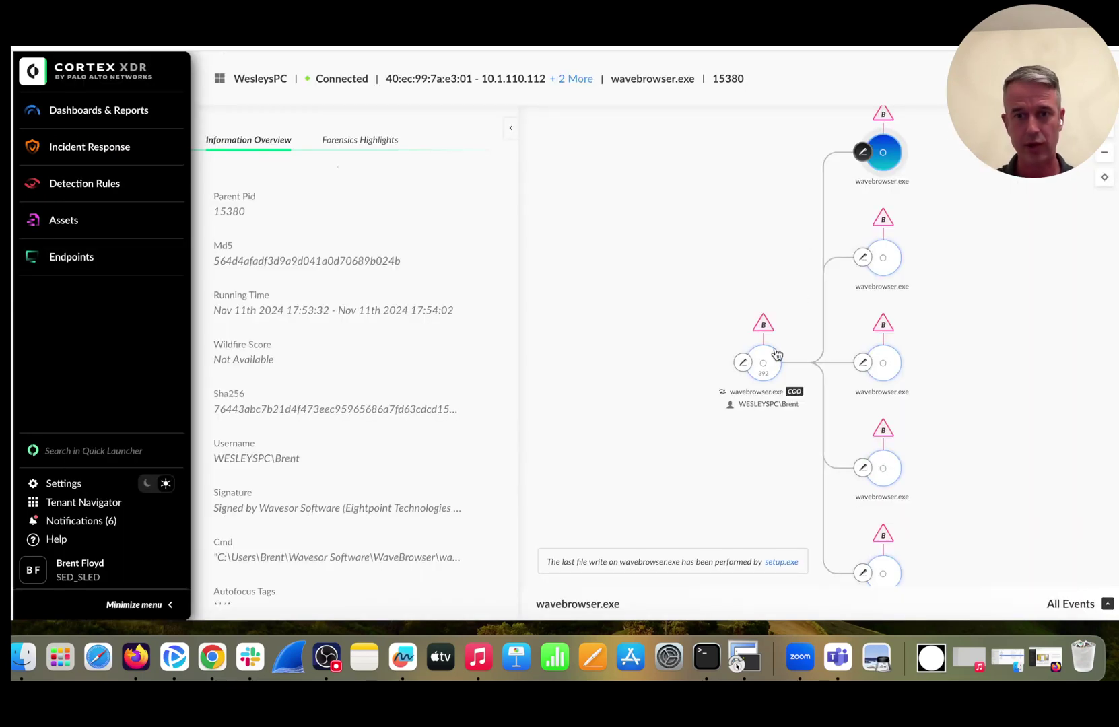
left_click(764, 367)
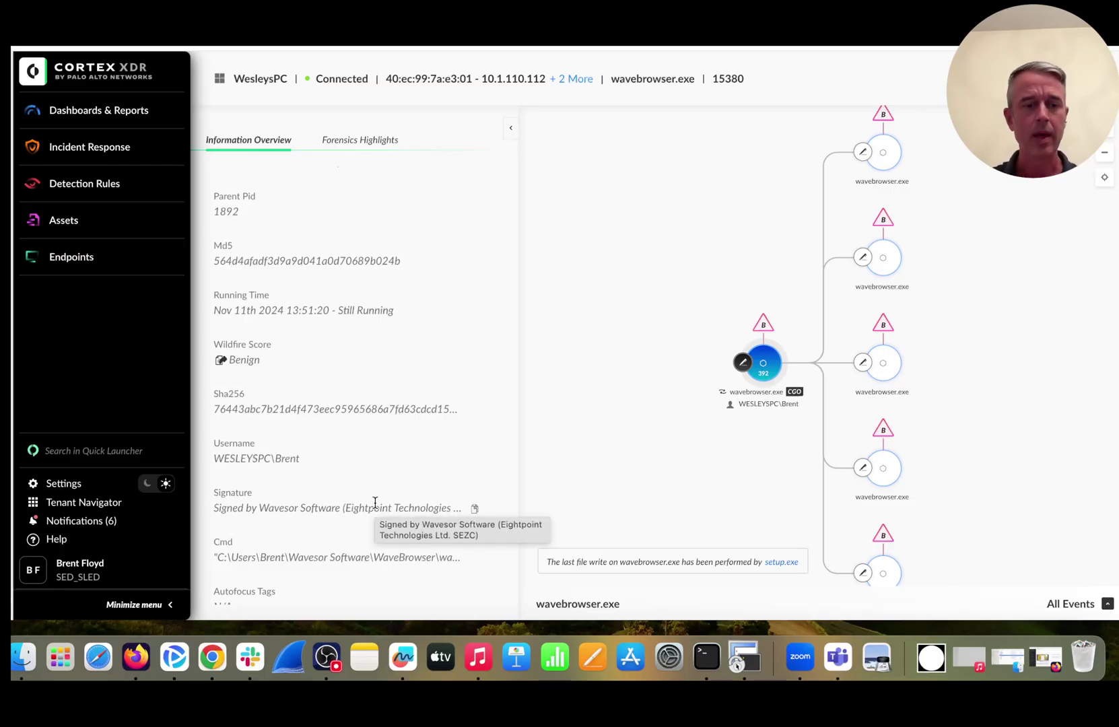
left_click(101, 196)
left_click(73, 236)
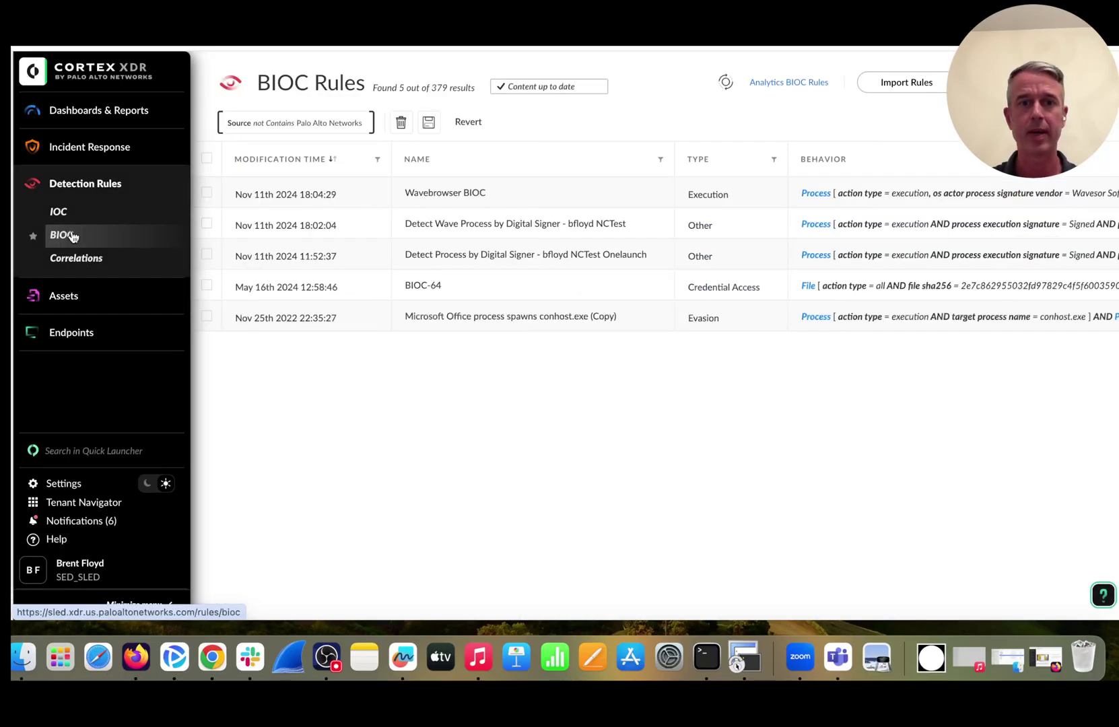
- Confirm App Blacklist targets WesleysPC under Prevention Profiles, then return to the Prevention Policy Rules list
left_click(433, 223)
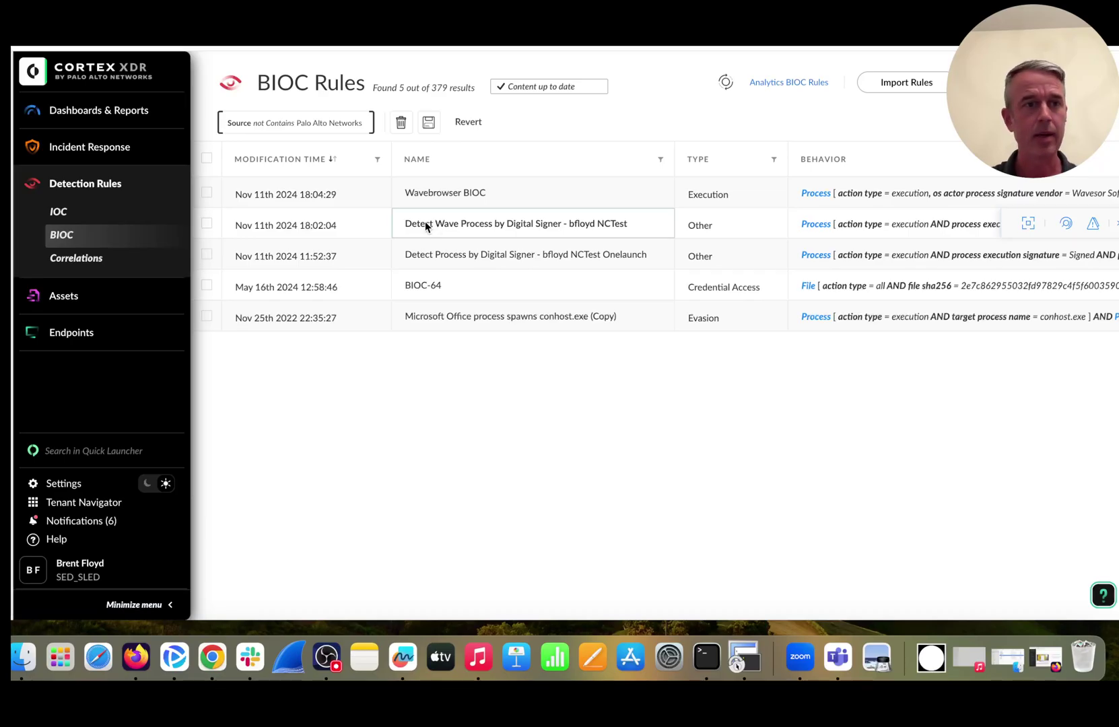
left_click(84, 335)
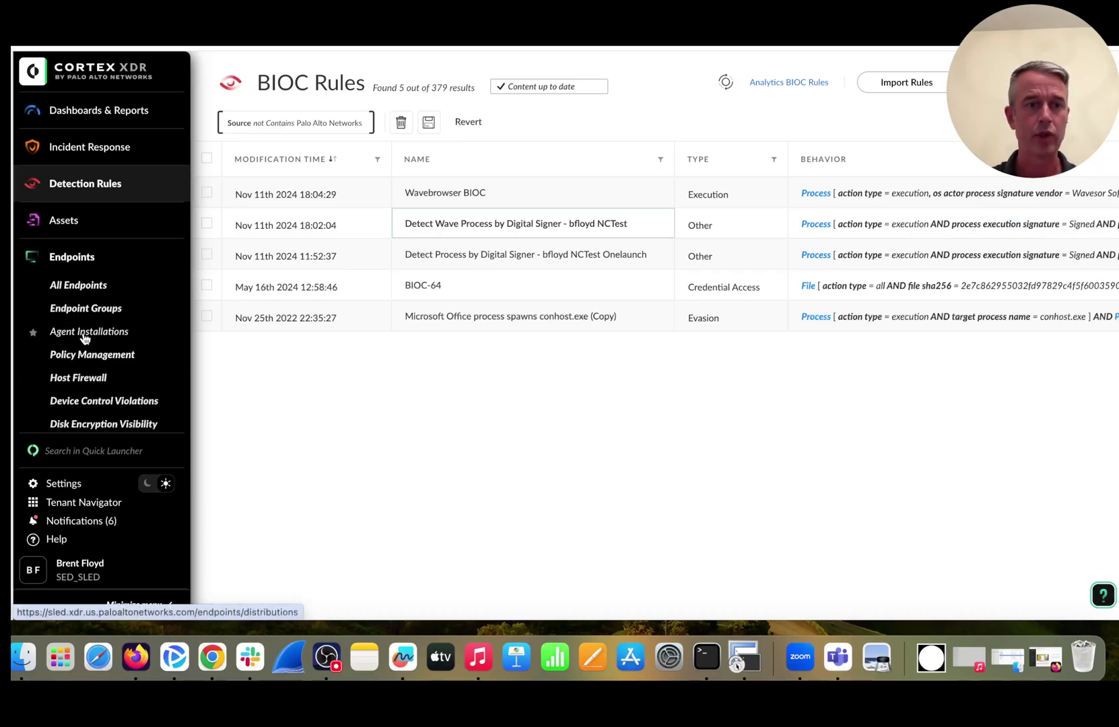
left_click(85, 357)
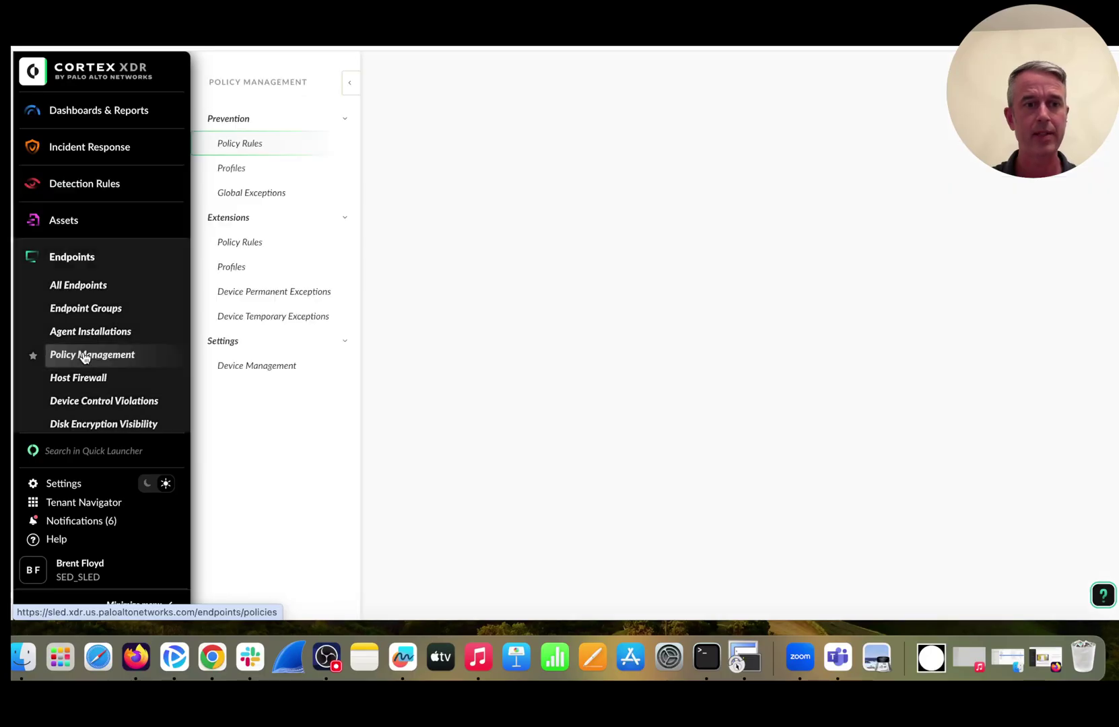
left_click(235, 169)
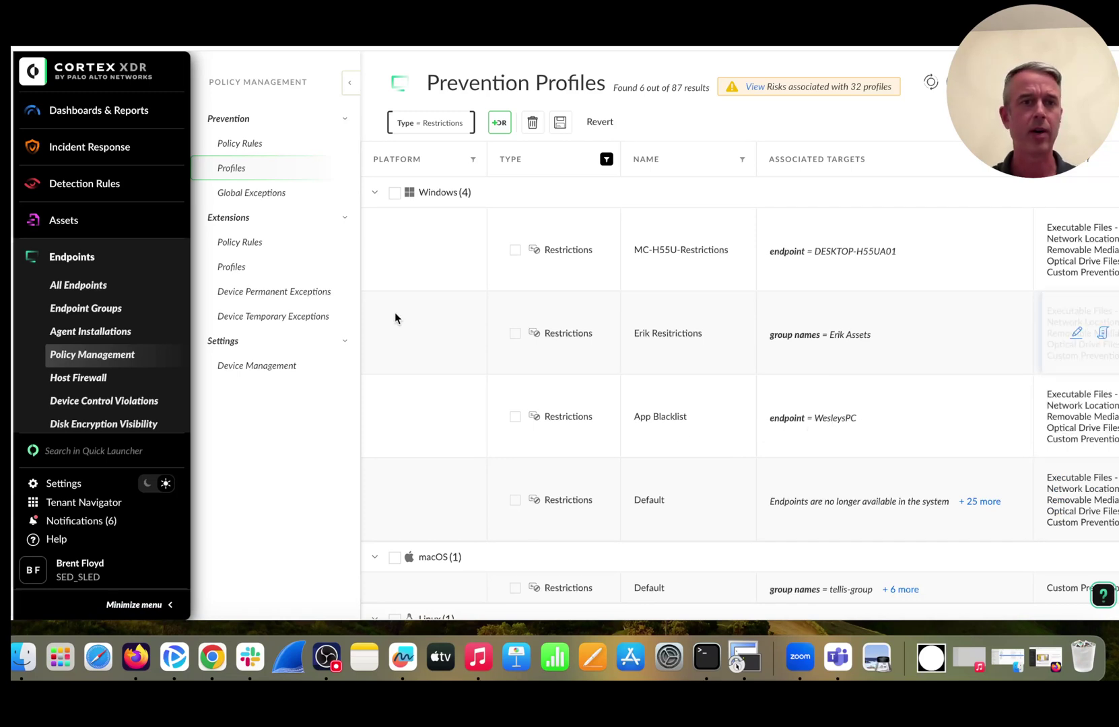
left_click(246, 145)
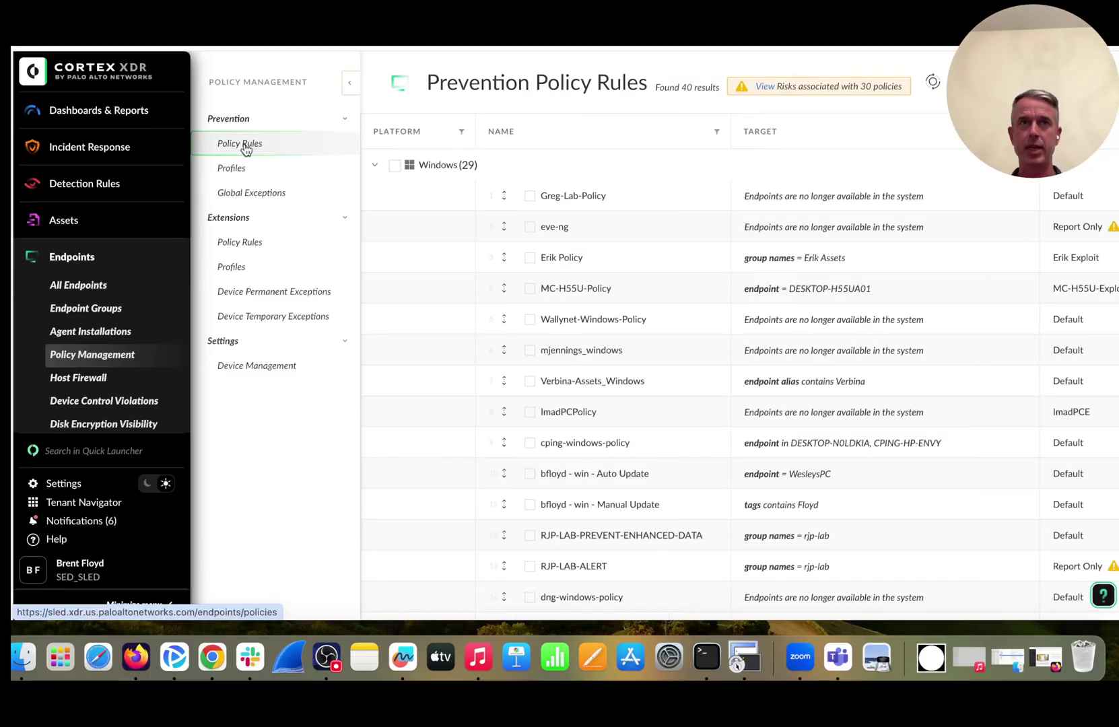